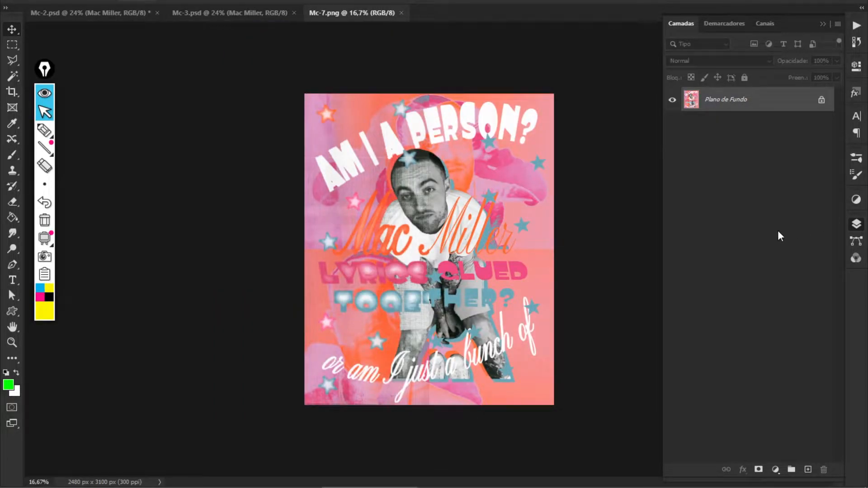
# Zoom in on the Mac Miller script of the Mc-7.png reference poster
pyautogui.hotkey('ctrl', '+')
pyautogui.hotkey('ctrl', '+')
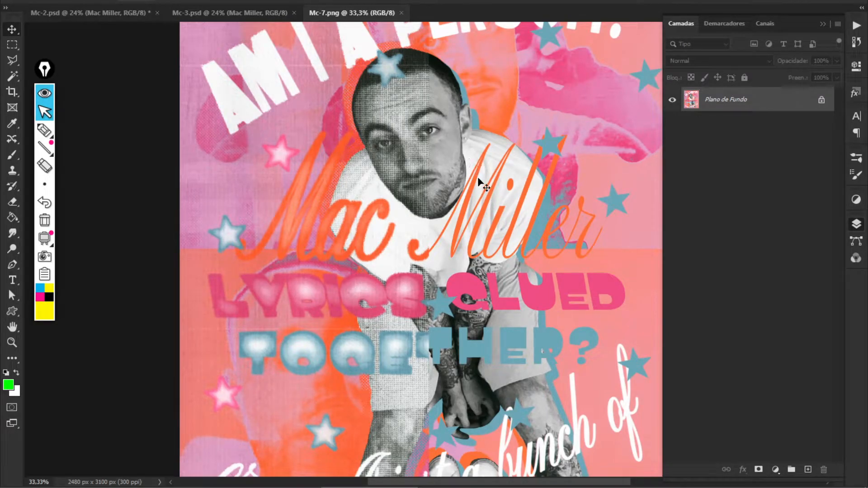
# Close Mc-7.png, glance at Mc-3.psd, and return to the Mc-2.psd poster
pyautogui.hotkey('ctrl', 'w')
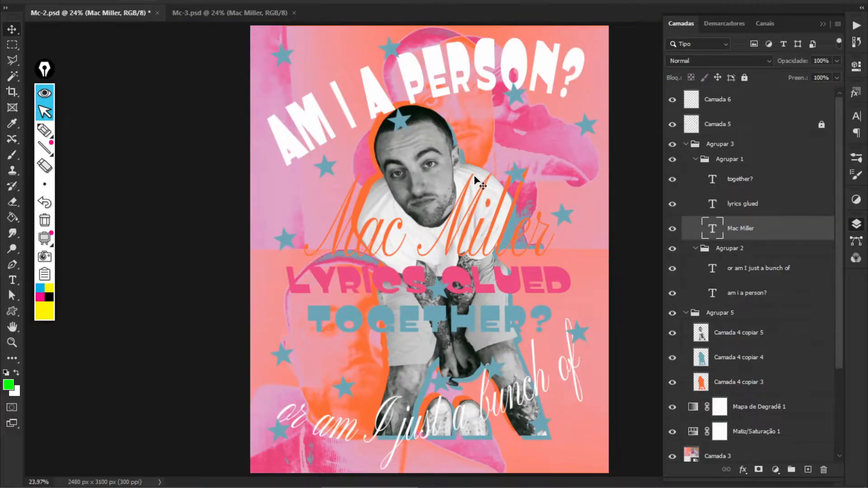
pyautogui.press('ctrl')
pyautogui.keyDown('ctrl'); pyautogui.click(209, 132); pyautogui.keyUp('ctrl')
pyautogui.click(201, 18)
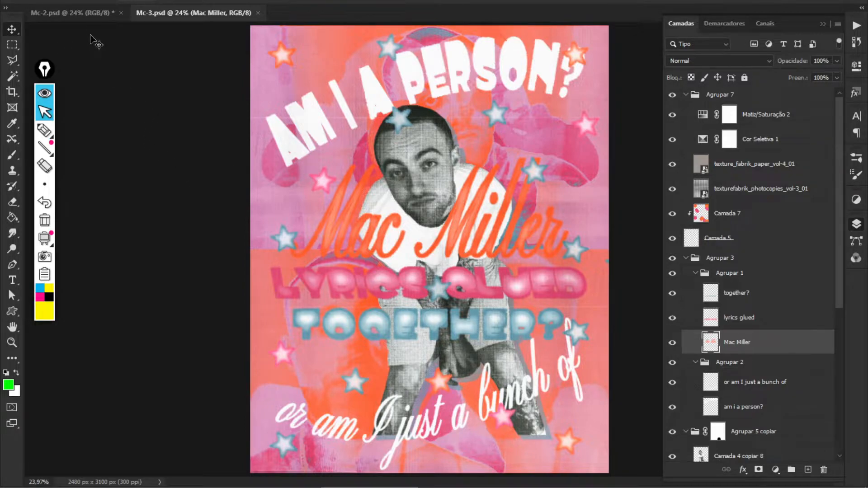
pyautogui.click(96, 13)
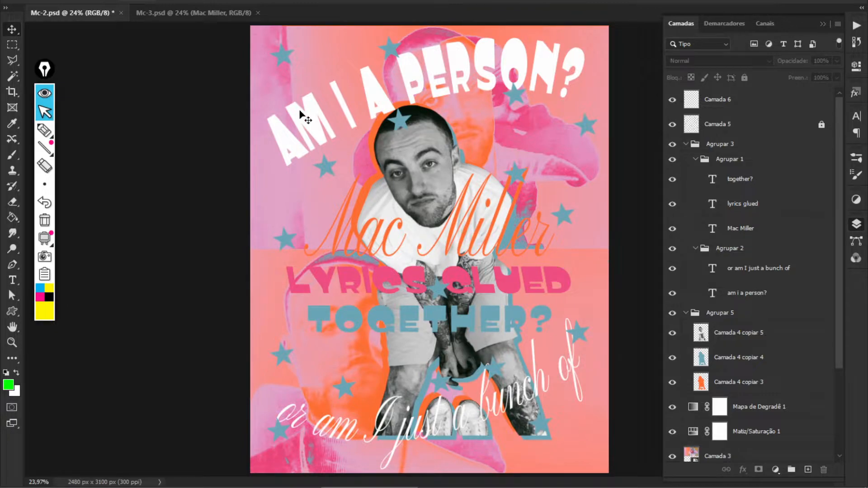
pyautogui.press('t')
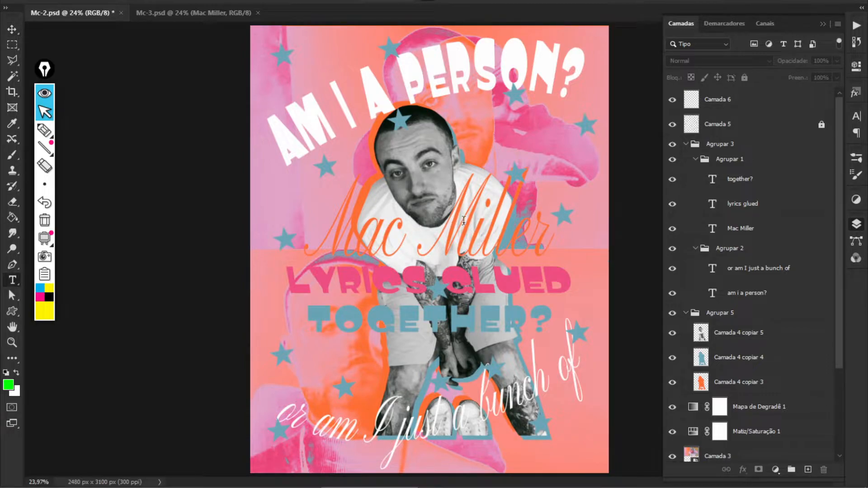
pyautogui.click(467, 224)
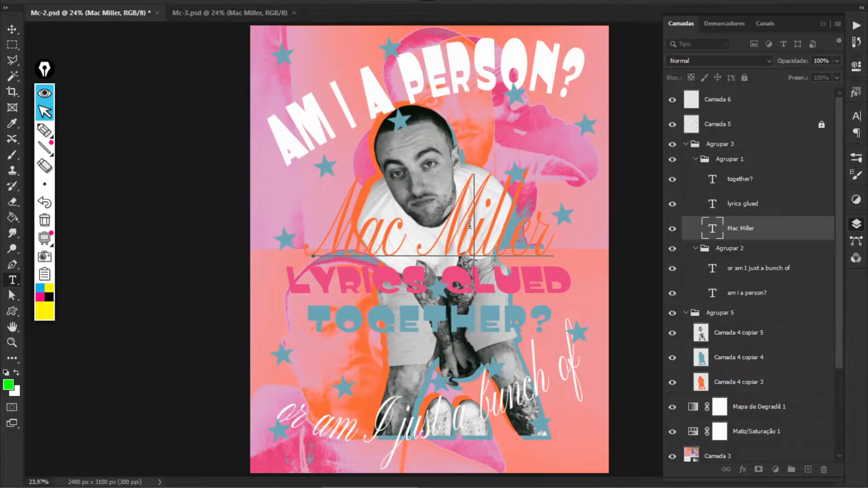
pyautogui.press('Escape')
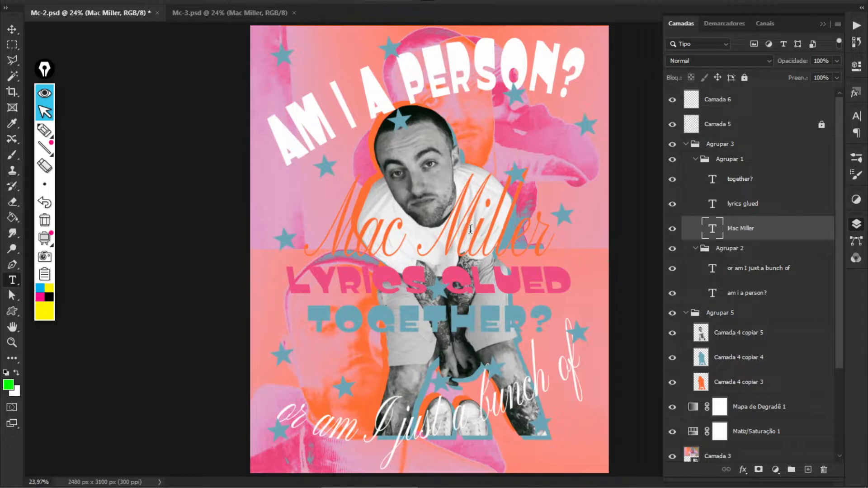
pyautogui.click(441, 293)
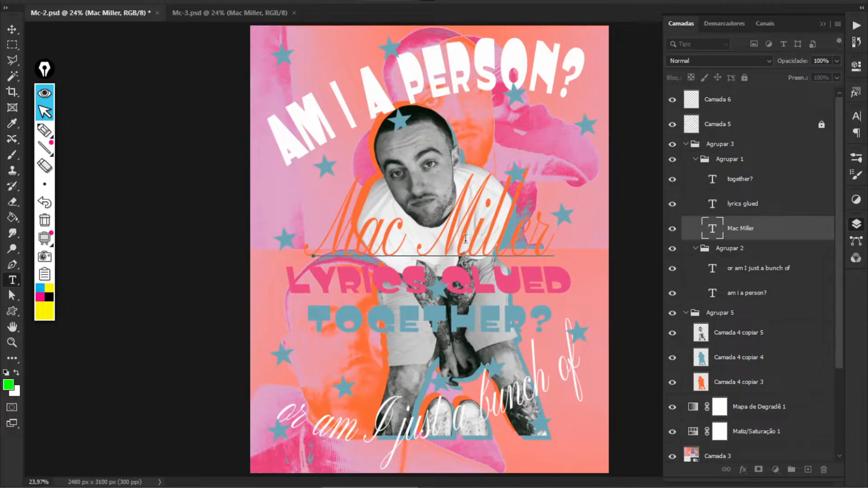
pyautogui.click(484, 79)
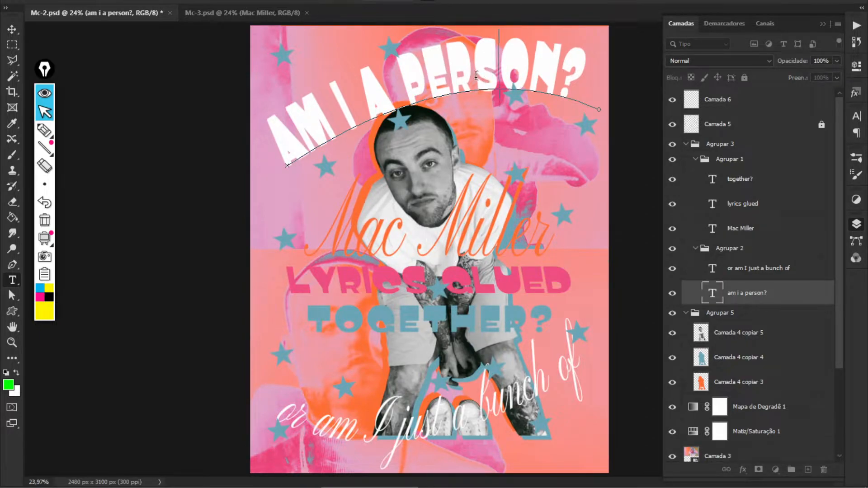
pyautogui.press('Escape')
pyautogui.press('v')
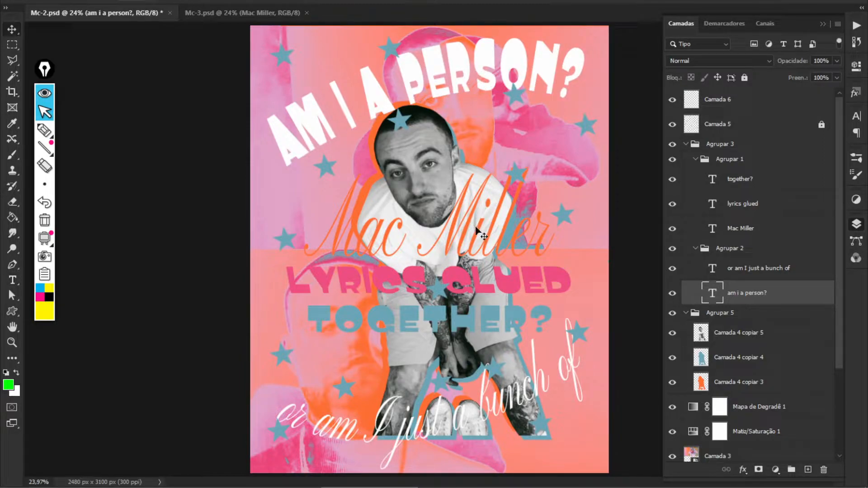
pyautogui.click(44, 131)
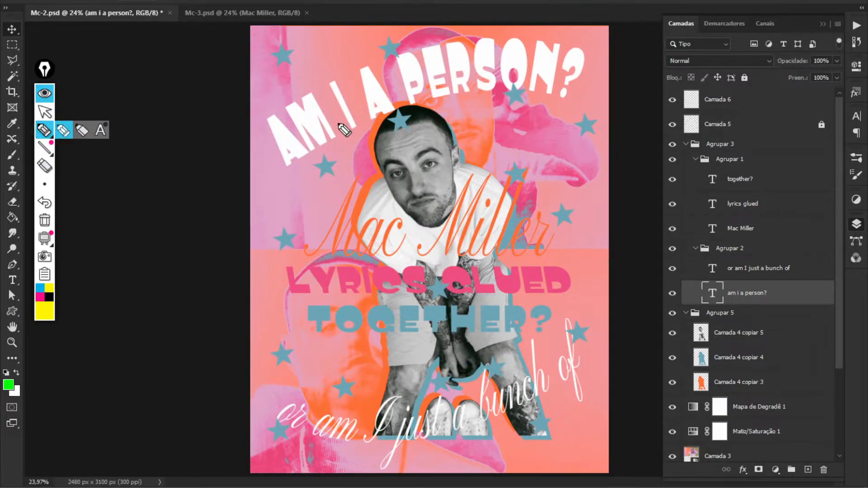
pyautogui.moveTo(335, 123); pyautogui.dragTo(369, 45)
pyautogui.moveTo(392, 273); pyautogui.dragTo(420, 214)
pyautogui.moveTo(399, 246); pyautogui.dragTo(384, 244)
pyautogui.moveTo(519, 415); pyautogui.dragTo(530, 390)
pyautogui.moveTo(308, 284); pyautogui.dragTo(340, 278)
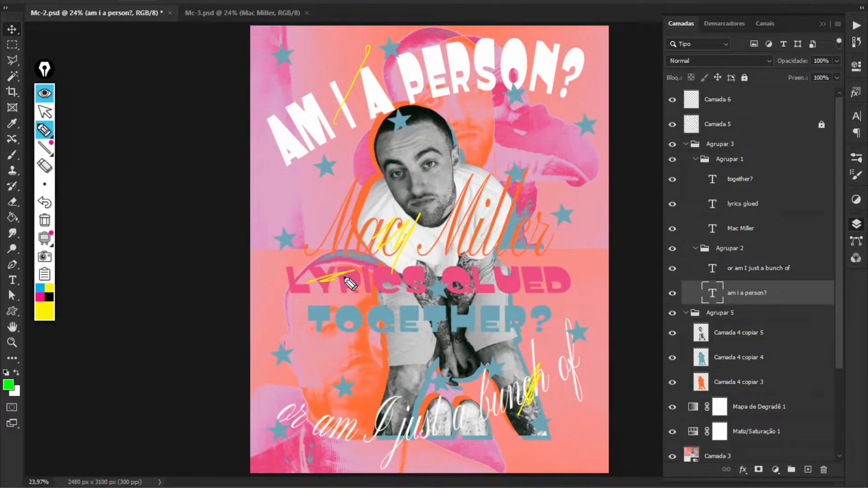
pyautogui.click(51, 130)
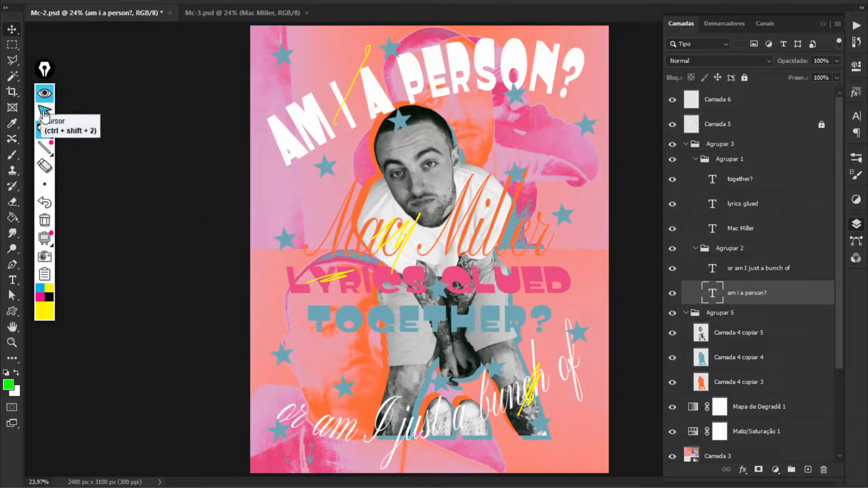
pyautogui.click(48, 134)
pyautogui.click(47, 166)
pyautogui.moveTo(402, 52)
pyautogui.mouseDown()
pyautogui.moveTo(405, 168)
pyautogui.moveTo(528, 389)
pyautogui.mouseUp()
pyautogui.hotkey('ctrl', 'shift', '2')
pyautogui.scroll(3, 470, 217)
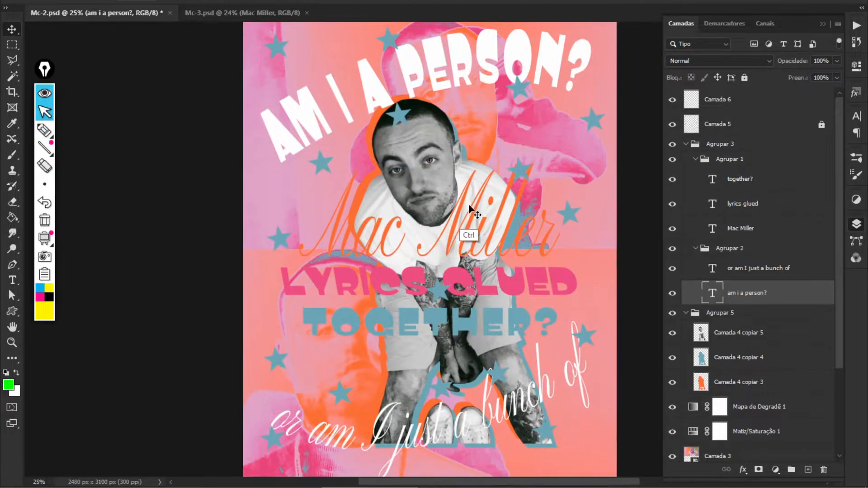
pyautogui.moveTo(386, 150); pyautogui.dragTo(282, 221)
pyautogui.click(432, 203)
pyautogui.moveTo(188, 272); pyautogui.dragTo(352, 280)
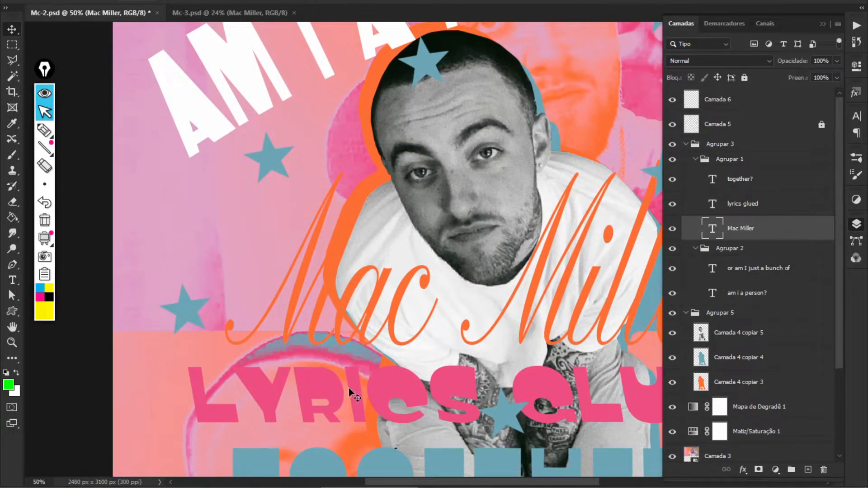
pyautogui.hotkey('ctrl', '0')
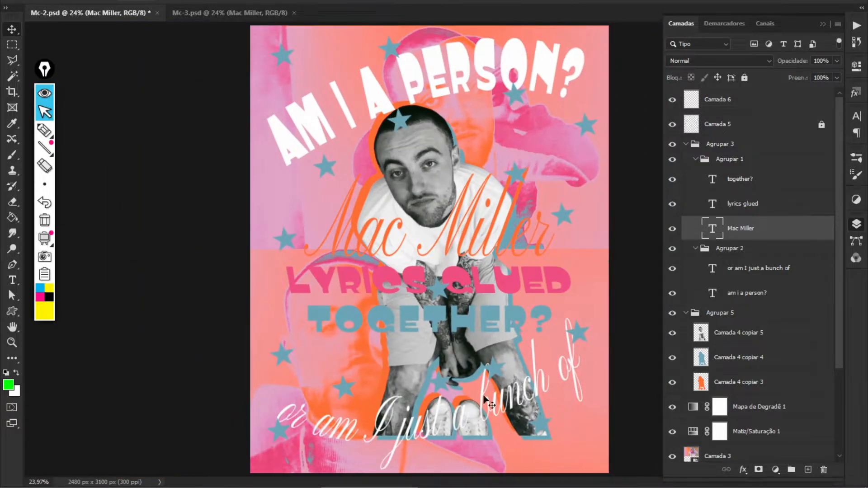
pyautogui.press('t')
pyautogui.click(447, 239)
pyautogui.write("'")
pyautogui.press('Escape')
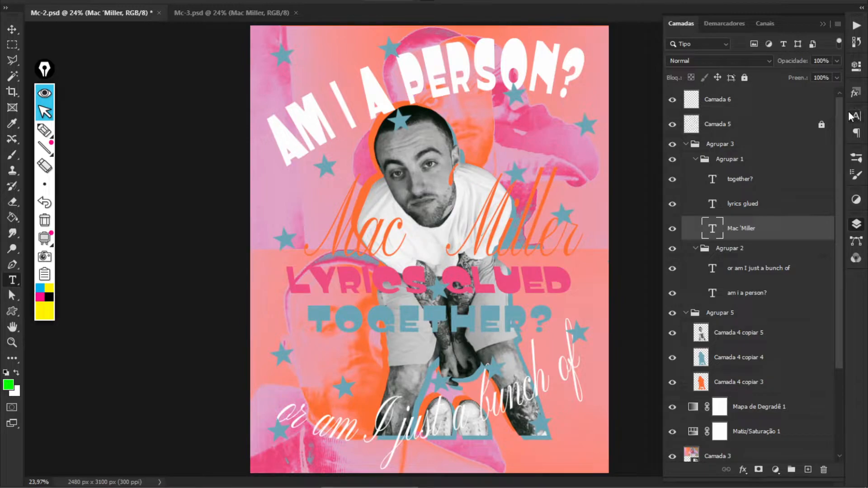
pyautogui.hotkey('ctrl', 'z')
# Apply the third white saved style from the Styles panel to the Mac Miller script
pyautogui.click(857, 118)
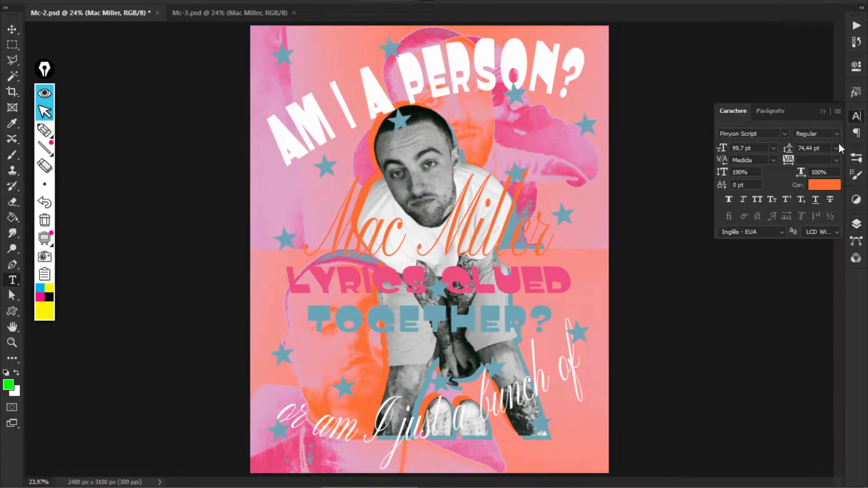
pyautogui.click(856, 94)
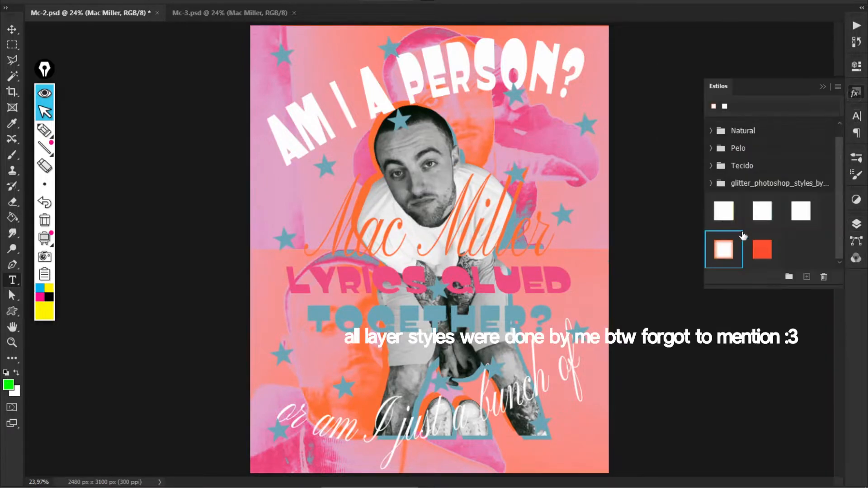
pyautogui.click(807, 212)
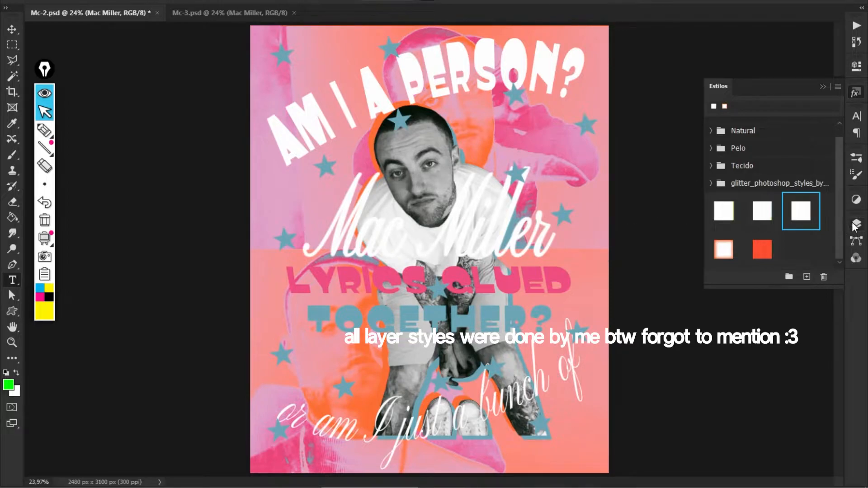
pyautogui.click(854, 225)
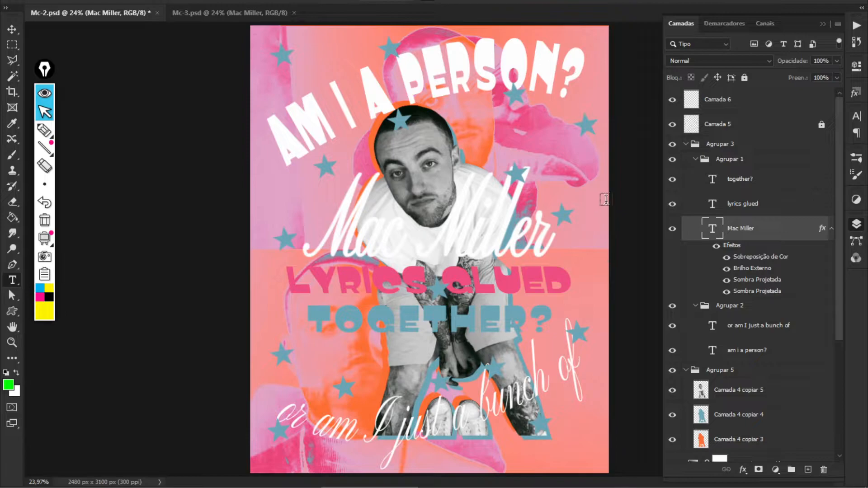
# Open the Mac Miller layer style on its Outer Glow (Brilho Externo) settings
pyautogui.press('v')
pyautogui.doubleClick(764, 257)
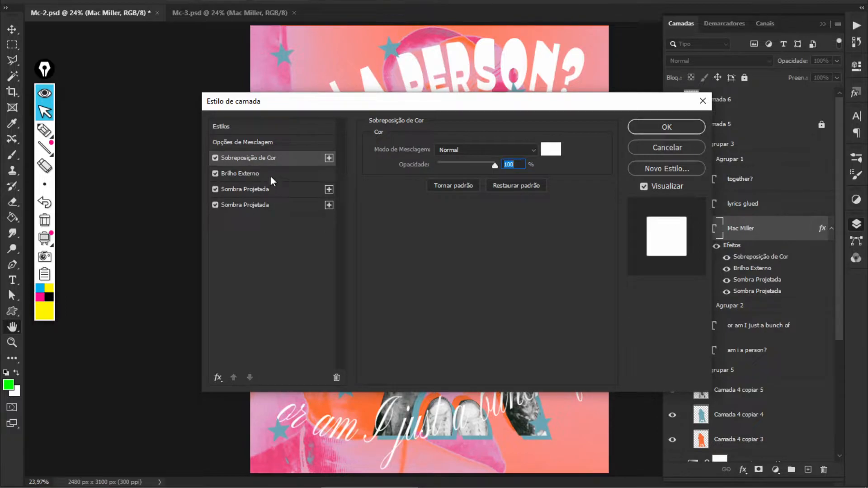
pyautogui.click(253, 174)
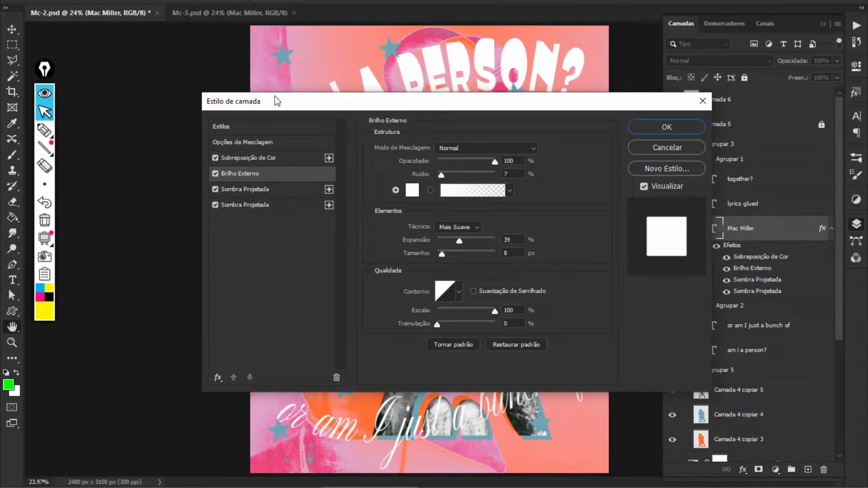
# Annotate the outer glow's blend mode, 39% spread, 8 px size, Escala and contour
pyautogui.click(46, 129)
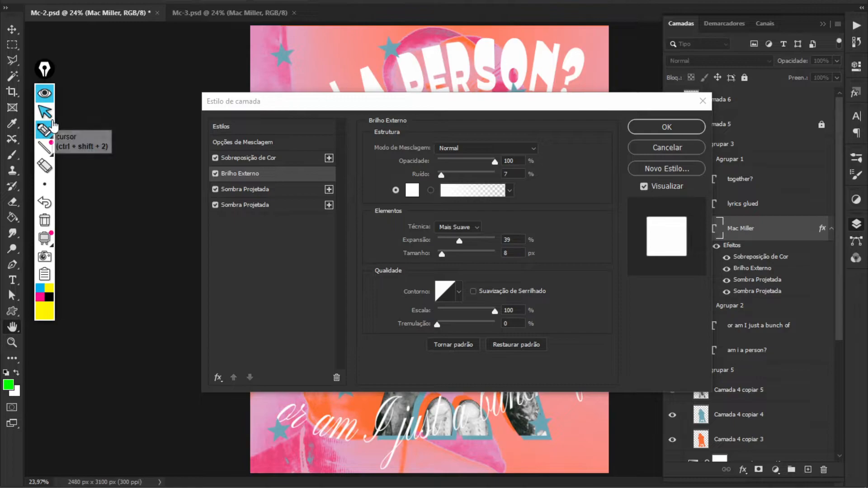
pyautogui.moveTo(545, 148)
pyautogui.mouseDown()
pyautogui.moveTo(558, 136)
pyautogui.moveTo(546, 164)
pyautogui.mouseUp()
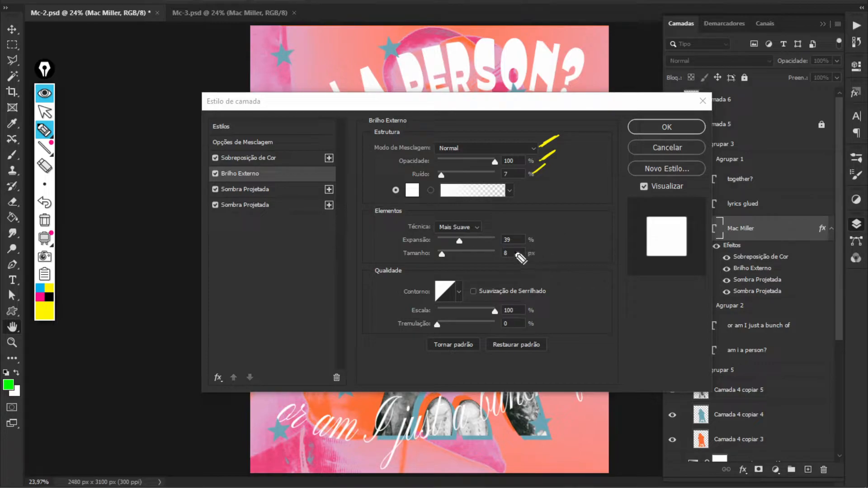
pyautogui.moveTo(538, 239); pyautogui.dragTo(555, 222)
pyautogui.moveTo(537, 252); pyautogui.dragTo(553, 240)
pyautogui.moveTo(531, 312); pyautogui.dragTo(543, 300)
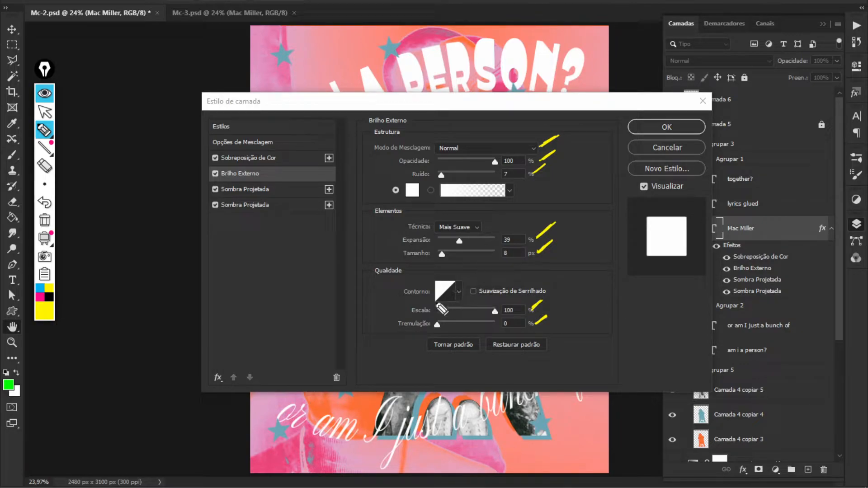
pyautogui.moveTo(442, 302)
pyautogui.mouseDown()
pyautogui.moveTo(457, 289)
pyautogui.moveTo(438, 308)
pyautogui.moveTo(444, 315)
pyautogui.moveTo(421, 312)
pyautogui.mouseUp()
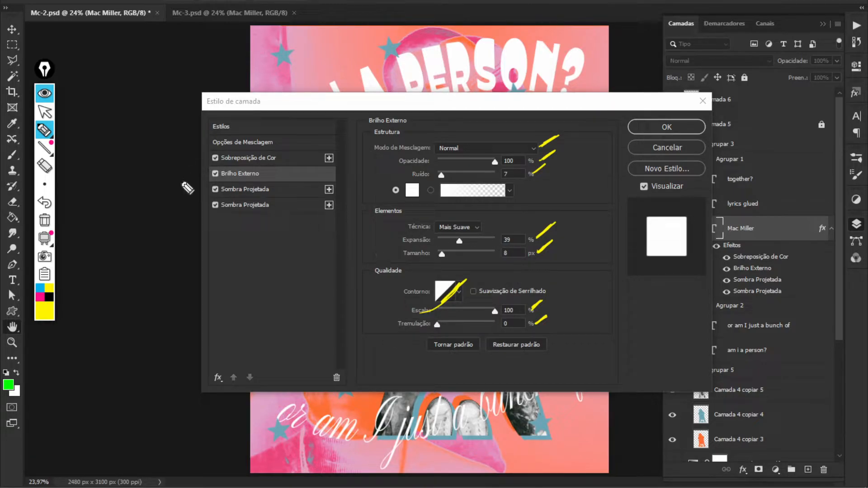
# Erase the annotations and show the first drop shadow: white, 100%, -180°, 4 px
pyautogui.click(44, 112)
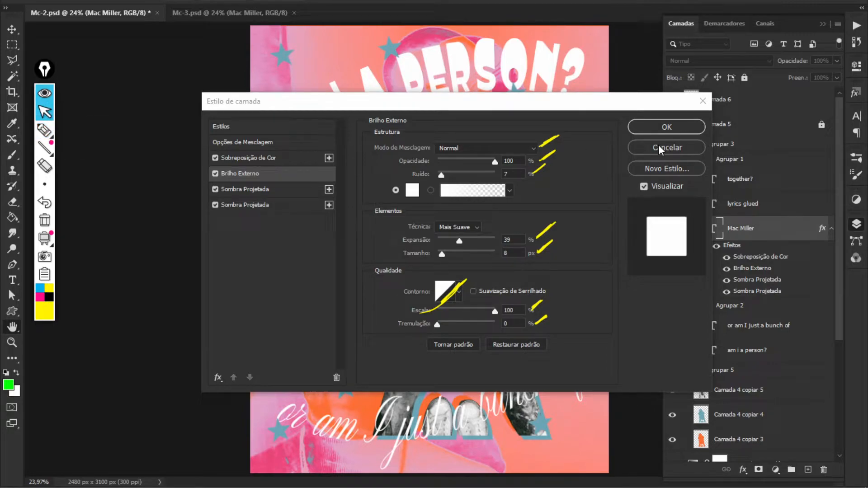
pyautogui.click(44, 166)
pyautogui.moveTo(542, 138)
pyautogui.mouseDown()
pyautogui.moveTo(561, 205)
pyautogui.moveTo(546, 333)
pyautogui.moveTo(452, 289)
pyautogui.mouseUp()
pyautogui.click(45, 112)
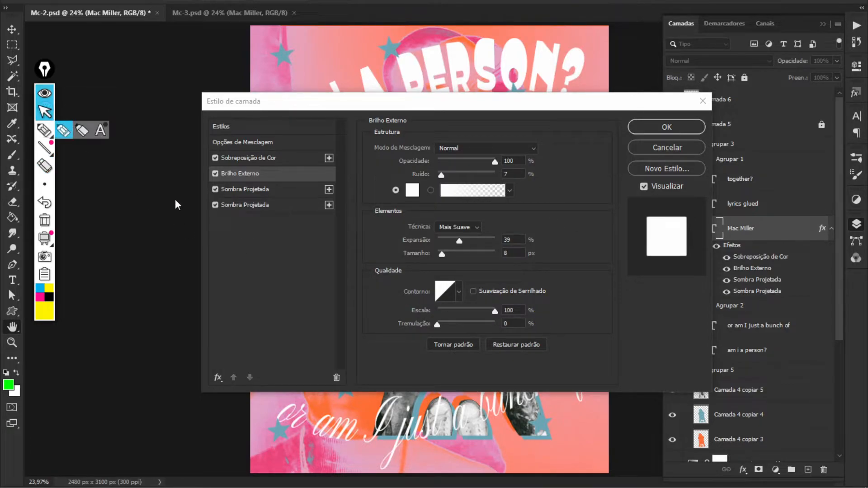
pyautogui.click(271, 190)
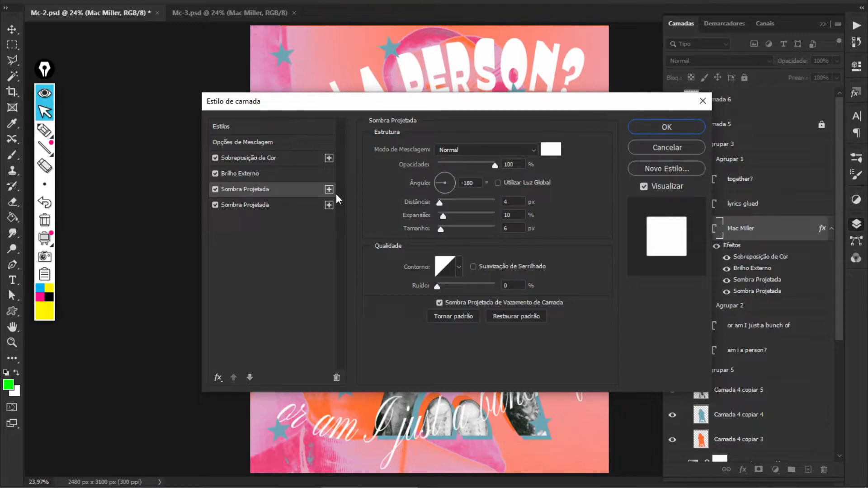
# Highlight the first drop shadow's white colour, opacity, distance and angle
pyautogui.click(45, 130)
pyautogui.moveTo(568, 148); pyautogui.dragTo(578, 140)
pyautogui.moveTo(535, 166); pyautogui.dragTo(542, 160)
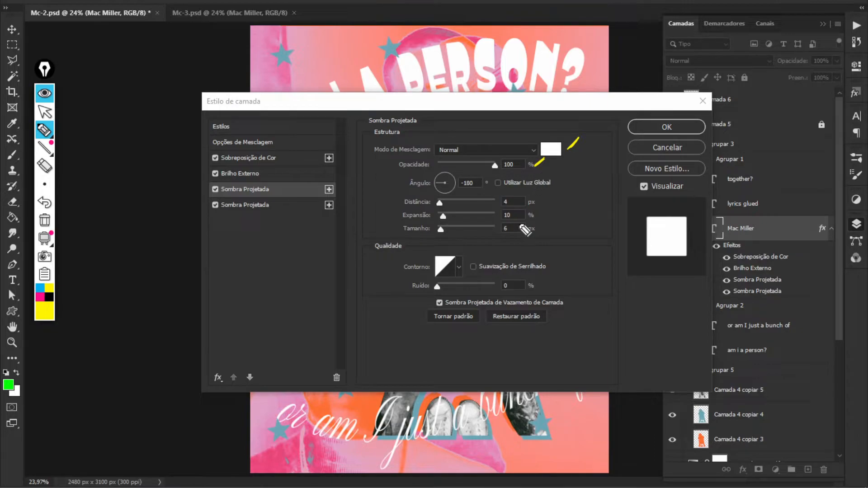
pyautogui.moveTo(536, 201); pyautogui.dragTo(544, 196)
pyautogui.moveTo(491, 176)
pyautogui.mouseDown()
pyautogui.moveTo(462, 169)
pyautogui.moveTo(420, 176)
pyautogui.moveTo(456, 194)
pyautogui.moveTo(501, 197)
pyautogui.moveTo(567, 183)
pyautogui.moveTo(492, 173)
pyautogui.mouseUp()
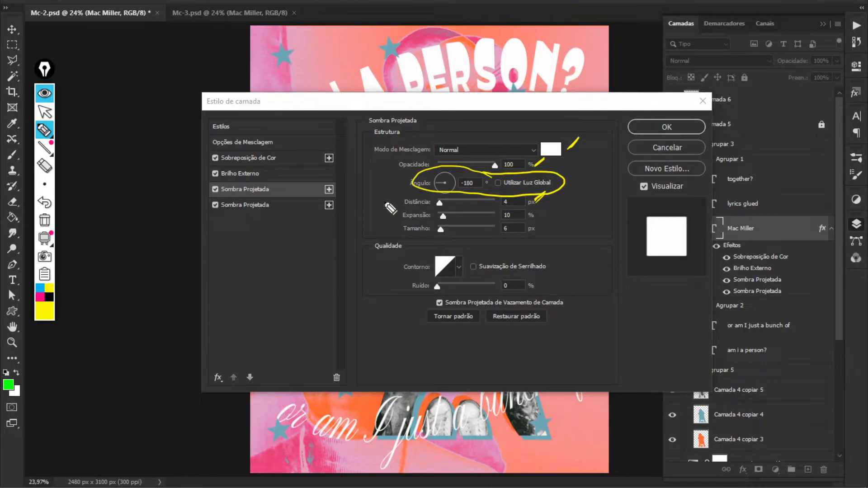
# Switch to the second drop shadow and erase the earlier annotations
pyautogui.click(45, 111)
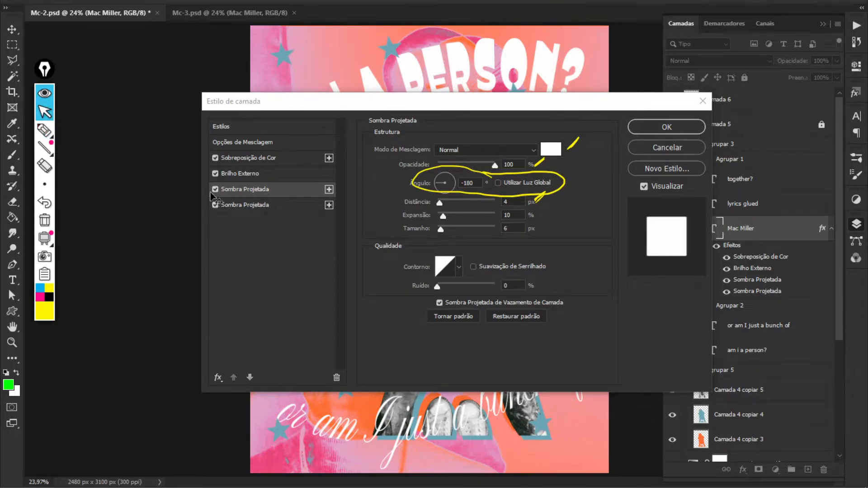
pyautogui.click(246, 205)
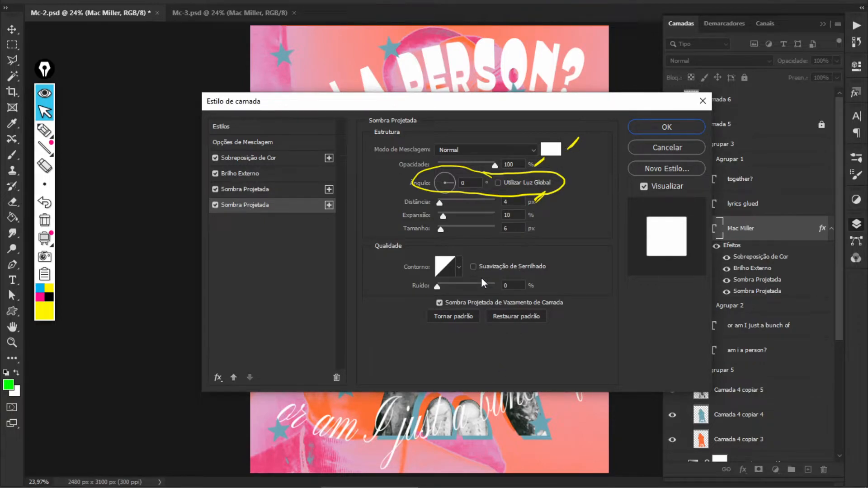
pyautogui.click(44, 130)
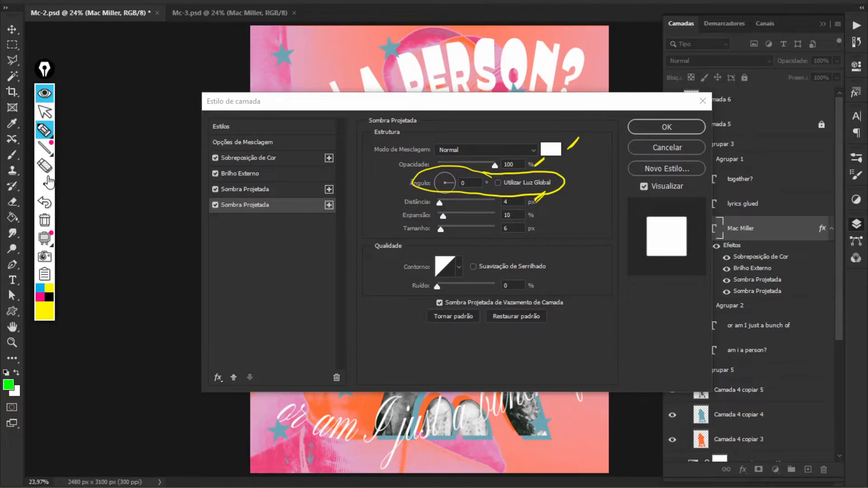
pyautogui.click(45, 167)
pyautogui.moveTo(421, 170)
pyautogui.mouseDown()
pyautogui.moveTo(590, 138)
pyautogui.moveTo(542, 208)
pyautogui.mouseUp()
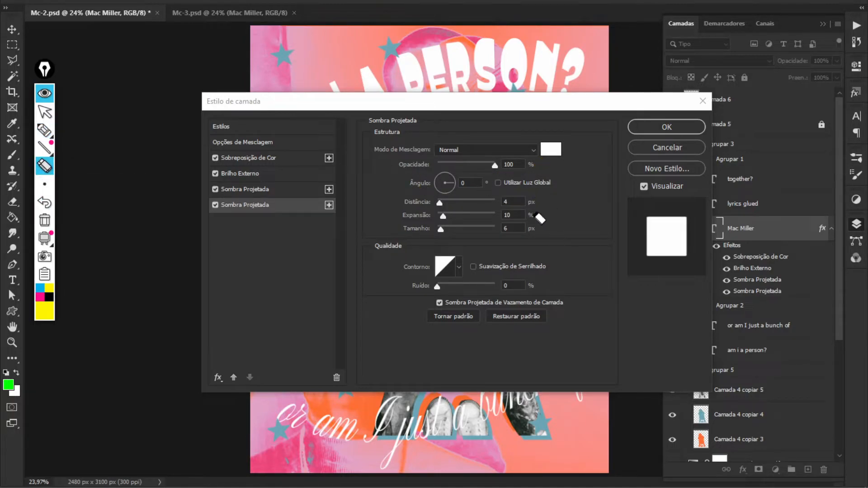
# Mark the second drop shadow's 0° angle, then confirm the layer style with OK
pyautogui.click(44, 130)
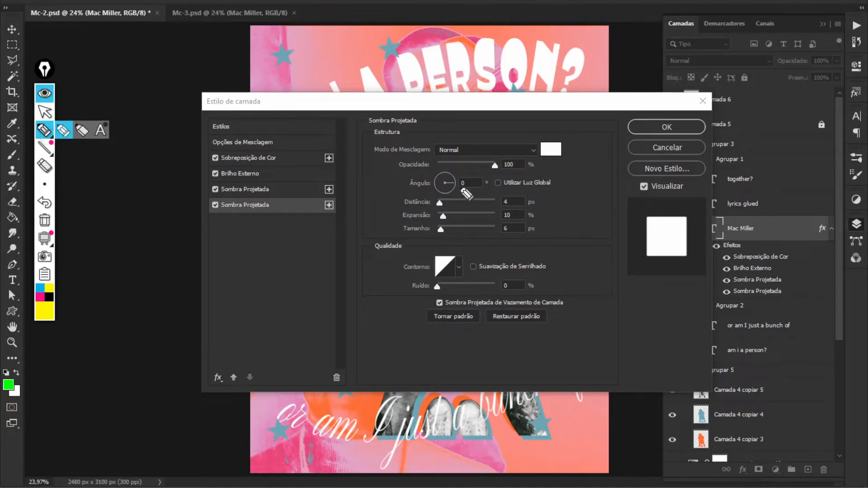
pyautogui.moveTo(460, 190)
pyautogui.mouseDown()
pyautogui.moveTo(482, 192)
pyautogui.moveTo(463, 193)
pyautogui.mouseUp()
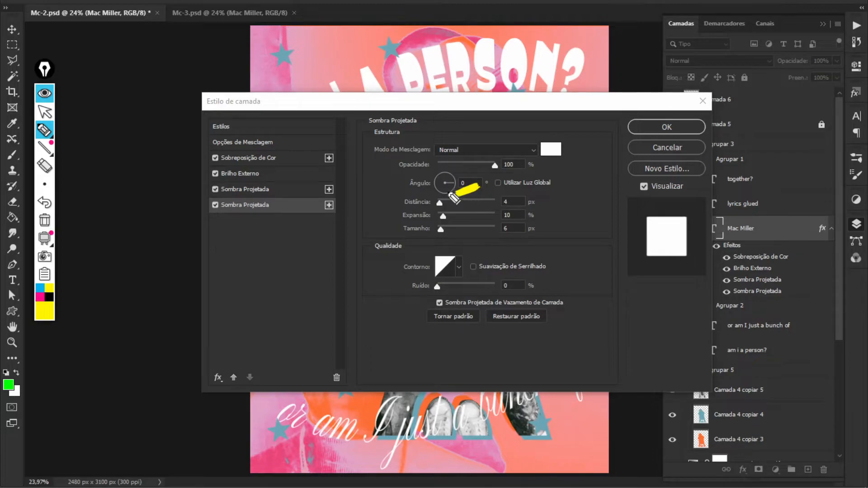
pyautogui.moveTo(445, 191); pyautogui.dragTo(451, 190)
pyautogui.click(44, 111)
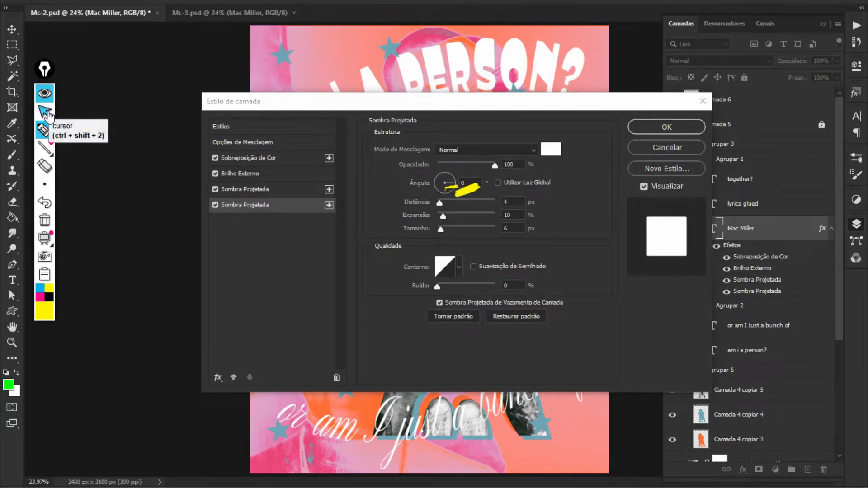
pyautogui.click(671, 129)
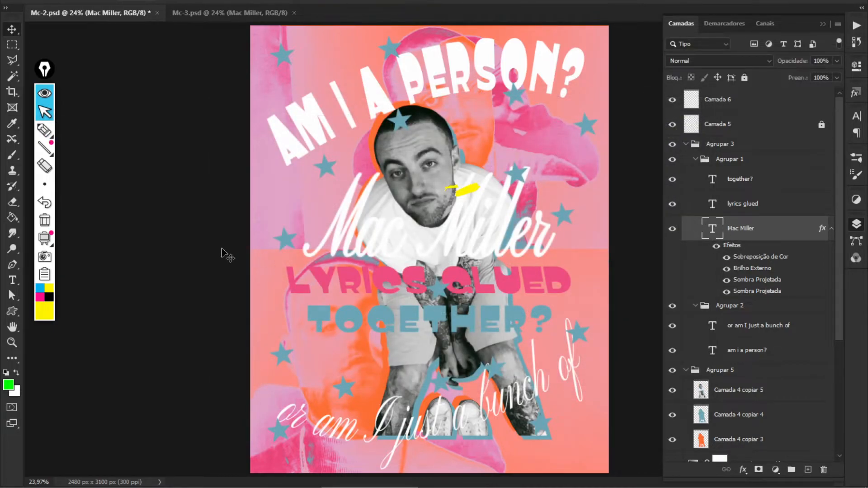
pyautogui.hotkey('ctrl', '+')
pyautogui.hotkey('ctrl', '+')
pyautogui.hotkey('ctrl', '+')
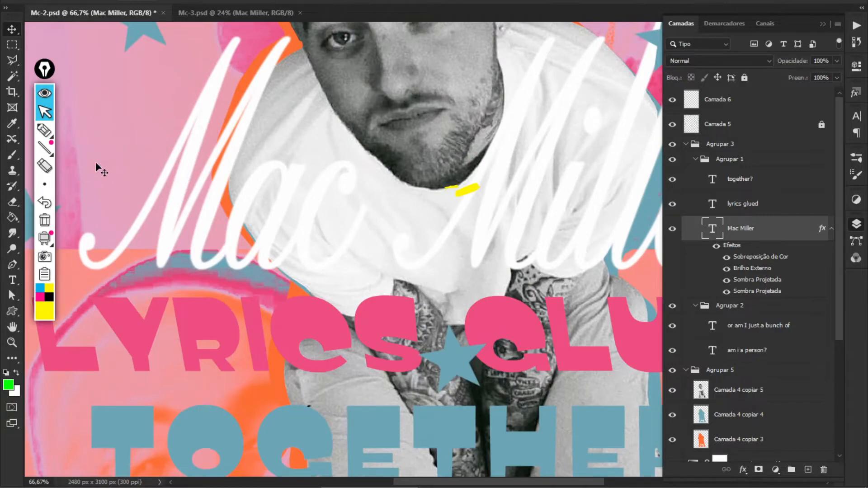
pyautogui.moveTo(45, 183)
pyautogui.click(45, 165)
pyautogui.click(466, 188)
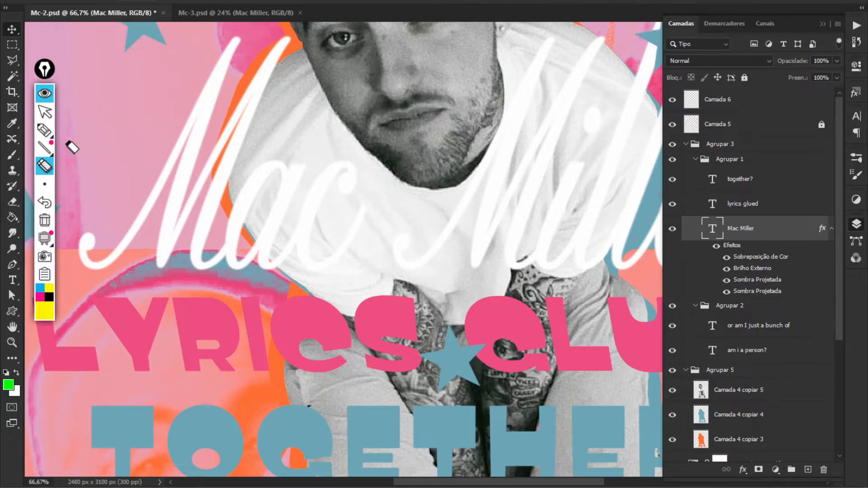
pyautogui.click(45, 111)
pyautogui.scroll(2, 187, 208)
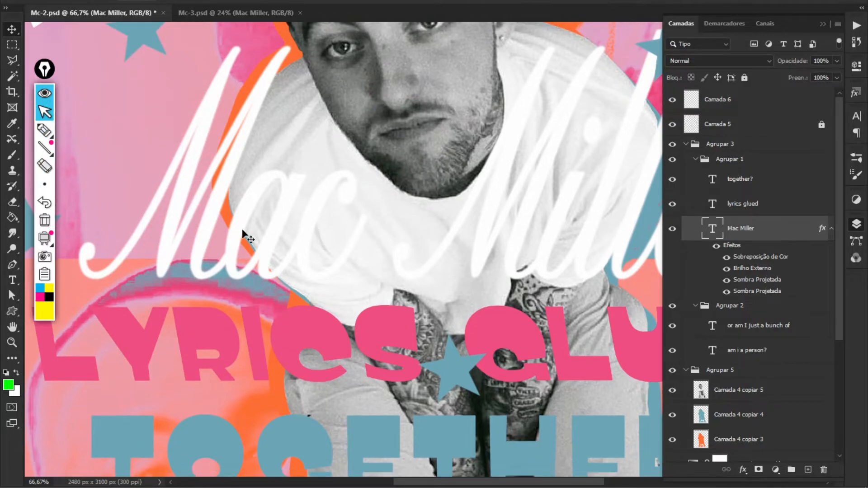
pyautogui.moveTo(351, 215); pyautogui.dragTo(442, 256)
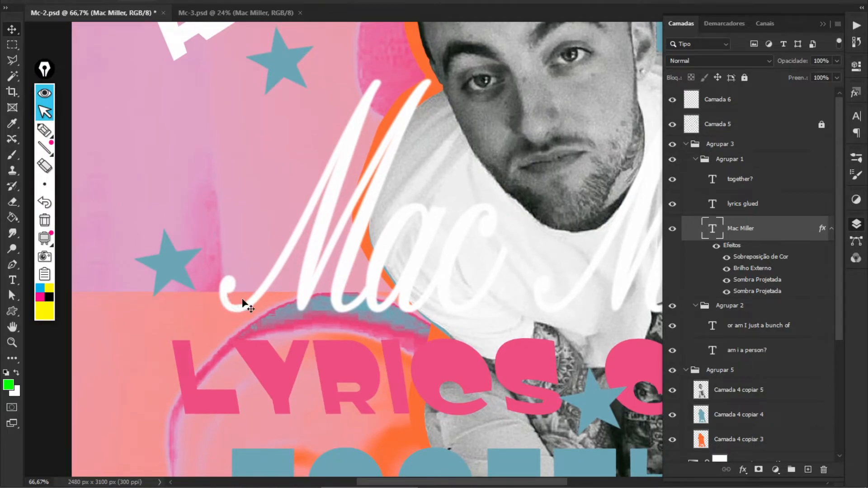
pyautogui.click(717, 246)
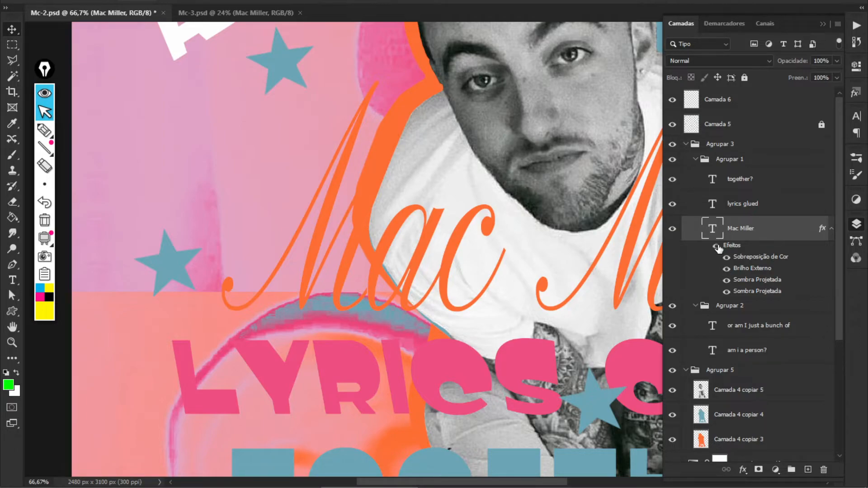
pyautogui.click(717, 245)
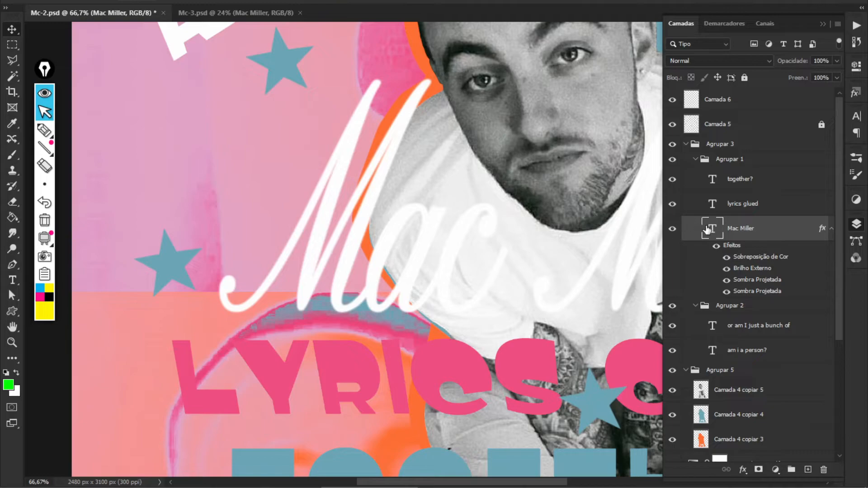
pyautogui.click(716, 246)
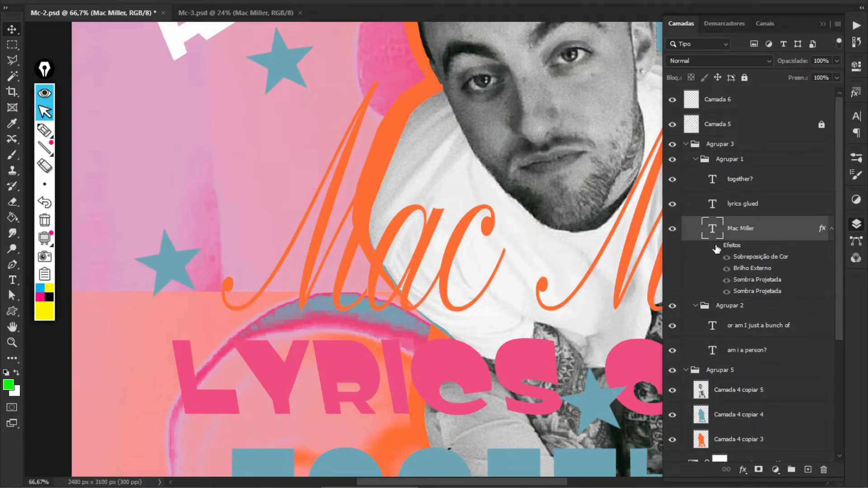
pyautogui.click(717, 247)
pyautogui.hotkey('ctrl', '0')
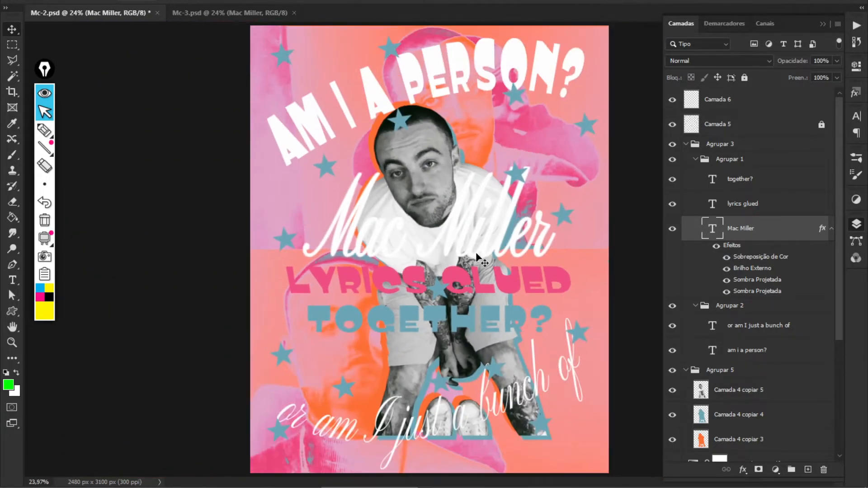
# Rasterize the Mac Miller layer style with Rasterizar estilo de camada and zoom in
pyautogui.rightClick(773, 236)
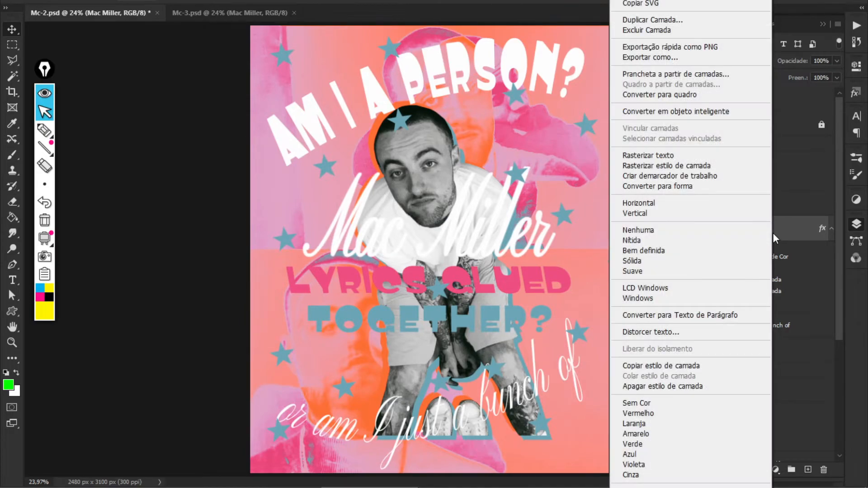
pyautogui.click(689, 166)
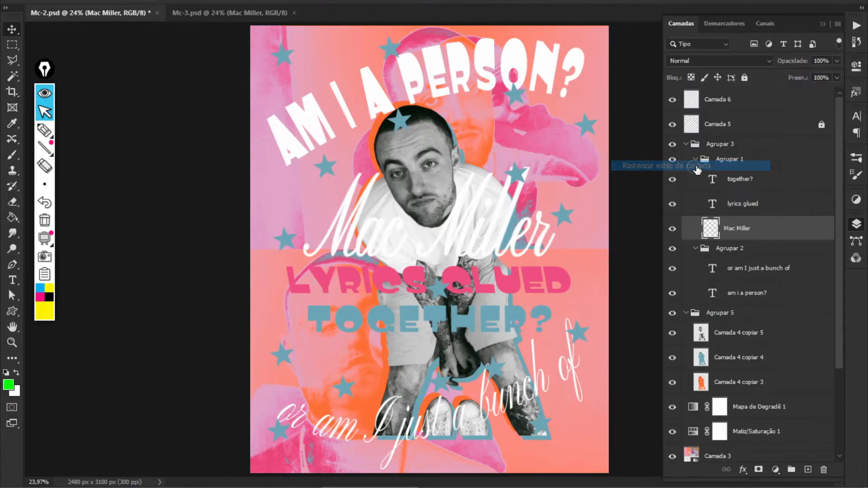
pyautogui.hotkey('ctrl', '+')
pyautogui.hotkey('ctrl', '+')
pyautogui.hotkey('ctrl', '+')
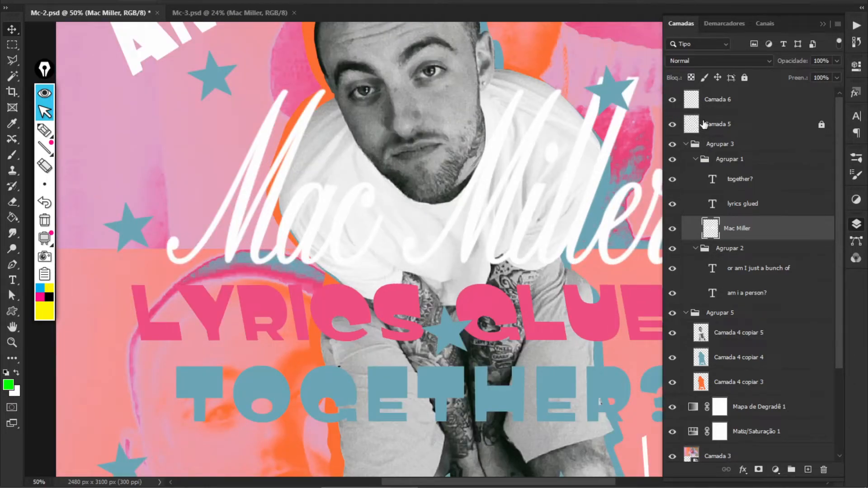
# Compare with Mc-3.psd, then give Mac Miller the saved orange glow style in Mc-2
pyautogui.click(857, 119)
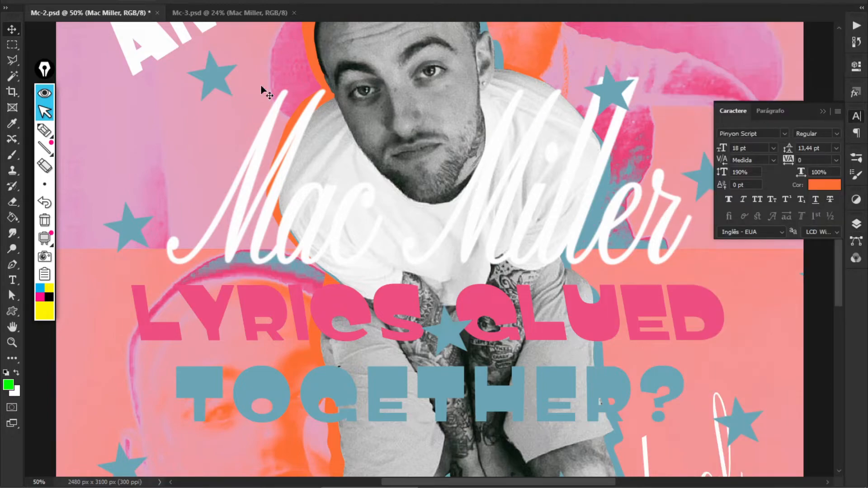
pyautogui.click(226, 13)
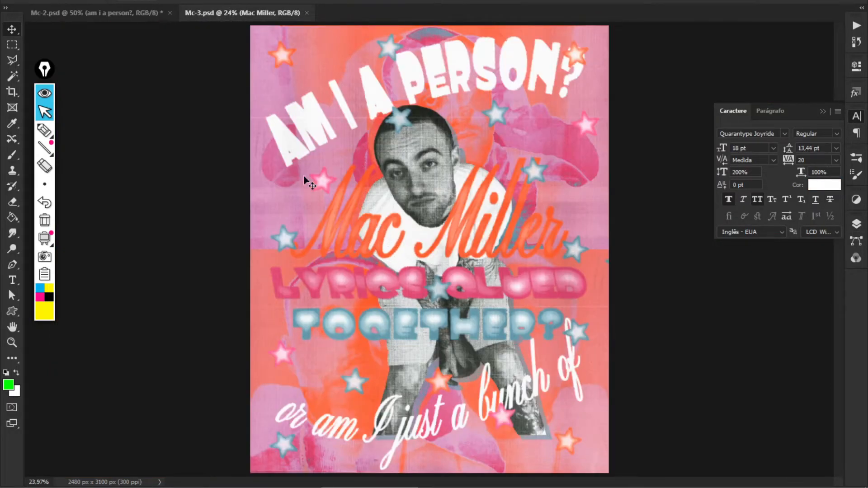
pyautogui.click(85, 12)
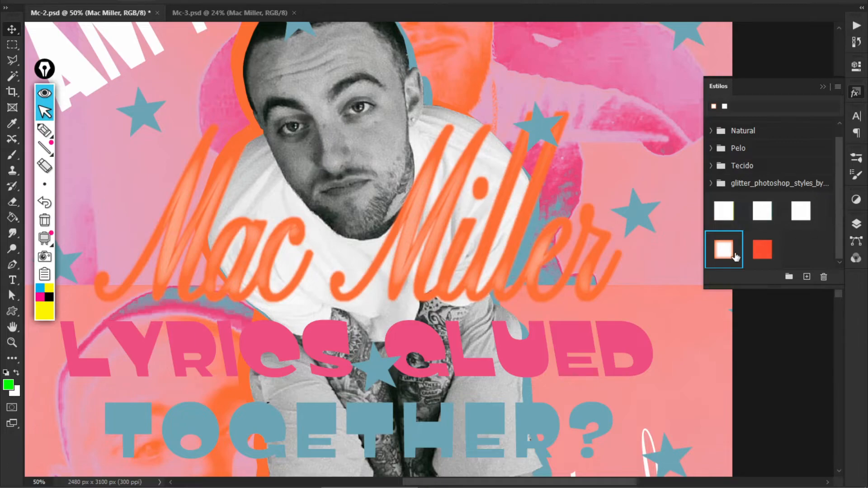
pyautogui.click(857, 224)
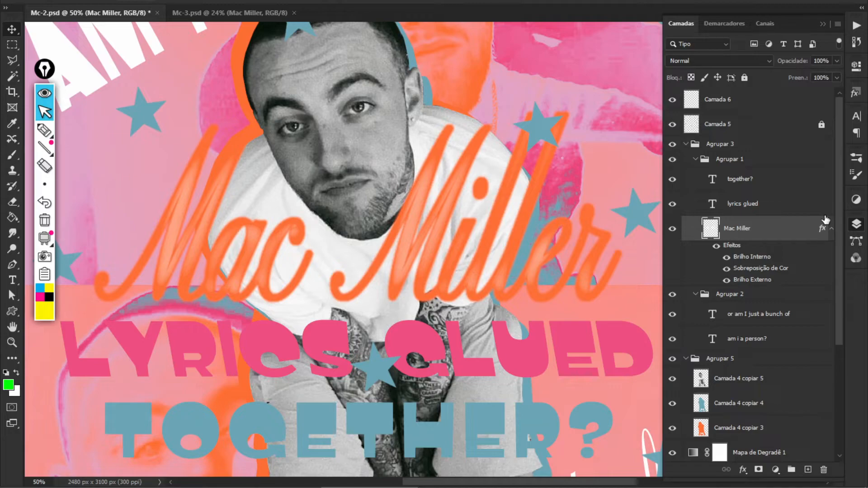
# Review the inner glow: Normal, 100% opacity, 4% noise, orange, Softer, Edge source, 57 px
pyautogui.doubleClick(754, 256)
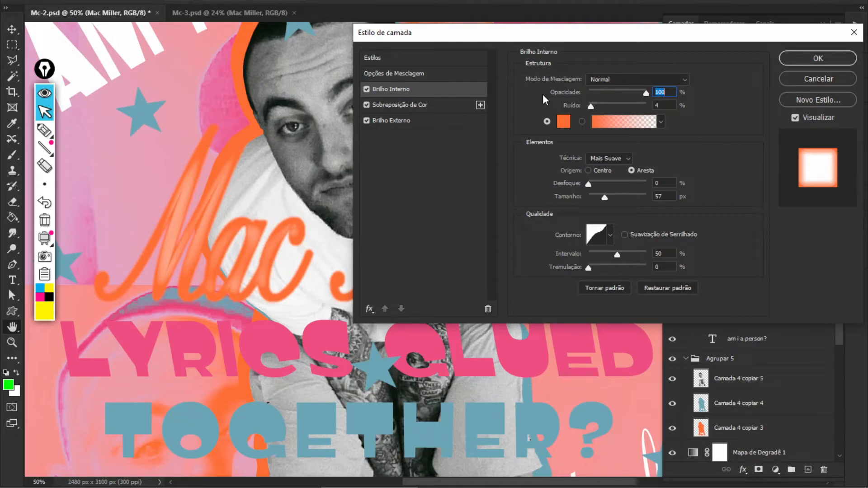
pyautogui.click(44, 131)
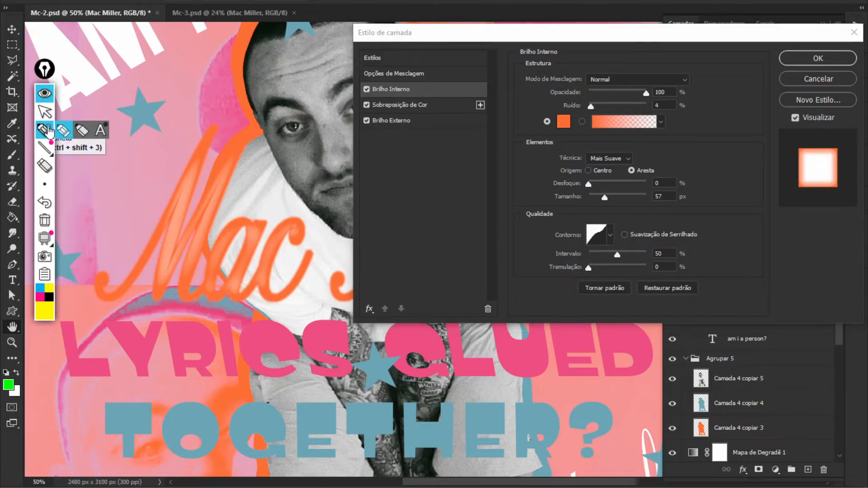
pyautogui.moveTo(696, 77)
pyautogui.mouseDown()
pyautogui.moveTo(714, 65)
pyautogui.moveTo(695, 94)
pyautogui.moveTo(698, 109)
pyautogui.mouseUp()
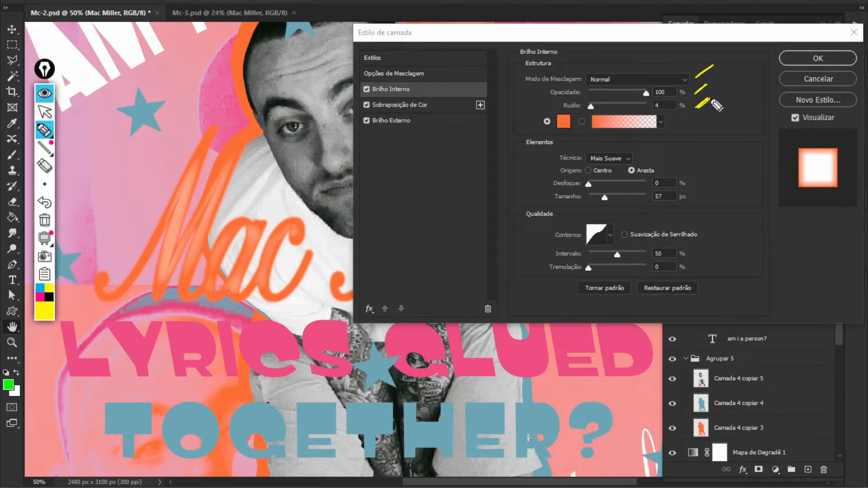
pyautogui.moveTo(554, 119)
pyautogui.mouseDown()
pyautogui.moveTo(565, 108)
pyautogui.moveTo(557, 111)
pyautogui.mouseUp()
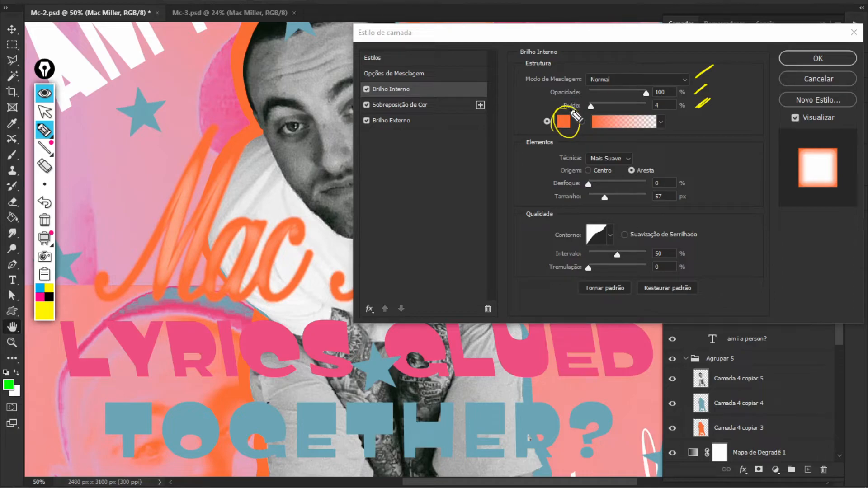
pyautogui.moveTo(667, 143); pyautogui.dragTo(657, 165)
pyautogui.click(45, 112)
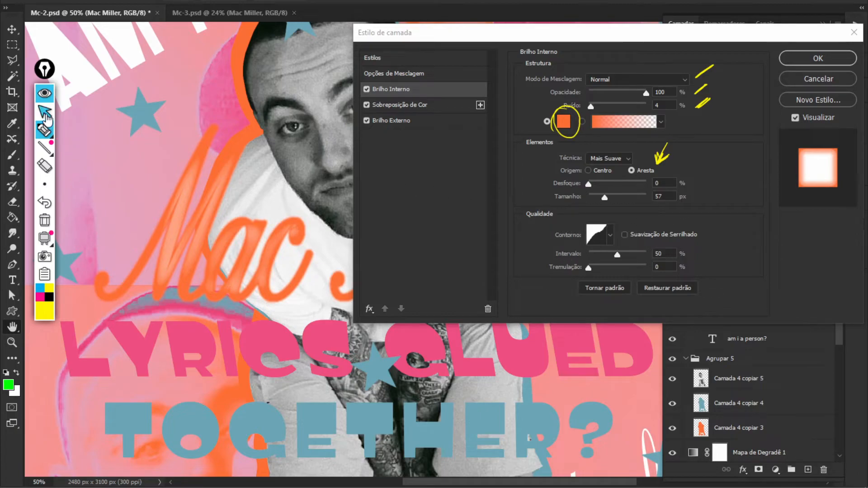
pyautogui.click(110, 203)
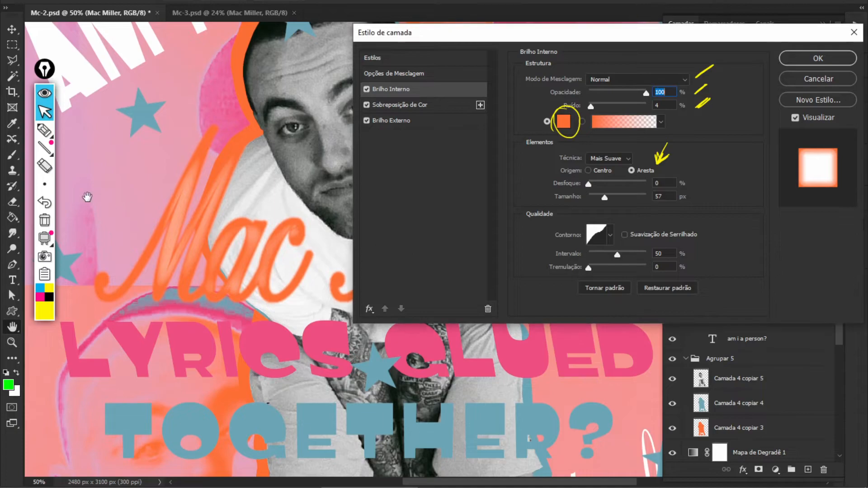
# Bend the inner glow contour to Input 48 / Output 58 and show the Color Overlay settings
pyautogui.click(597, 227)
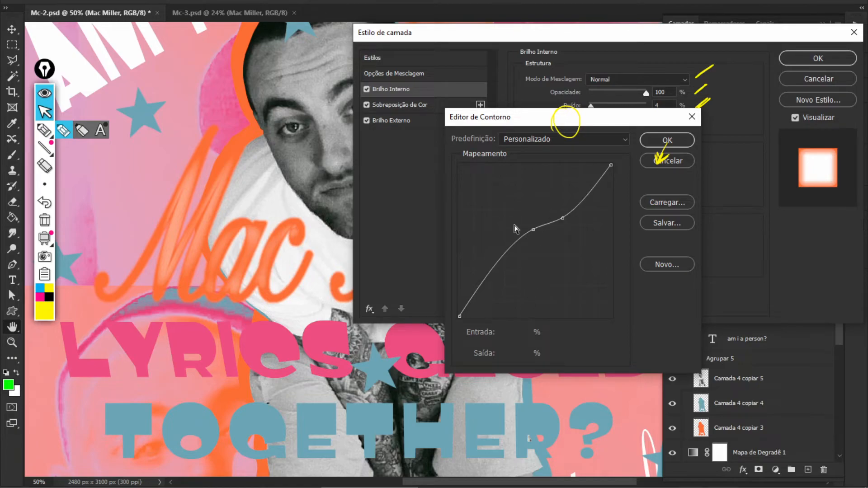
pyautogui.moveTo(533, 228); pyautogui.dragTo(531, 229)
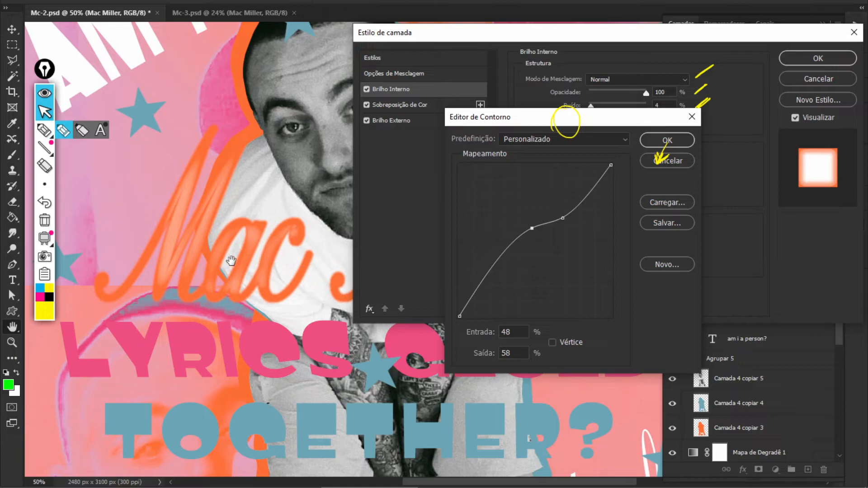
pyautogui.click(664, 138)
pyautogui.click(443, 104)
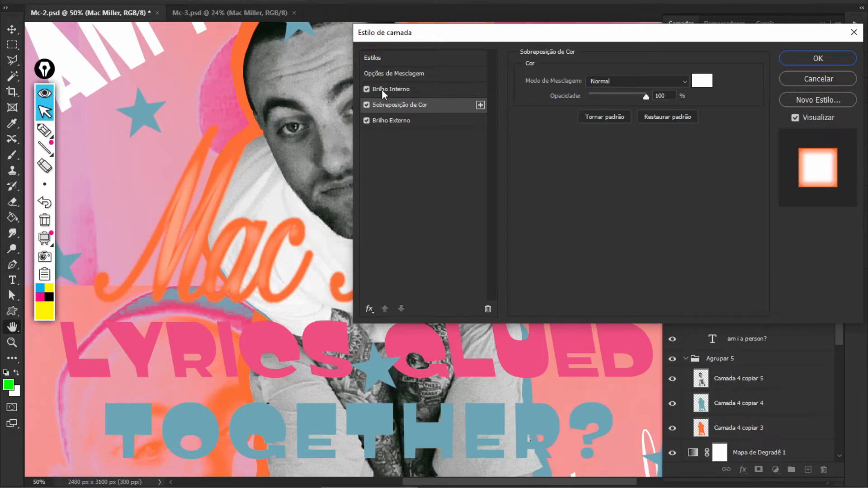
# Keep the colour overlay white, discarding a trial red shade in the Color Picker
pyautogui.click(418, 121)
pyautogui.click(412, 105)
pyautogui.click(702, 77)
pyautogui.click(669, 120)
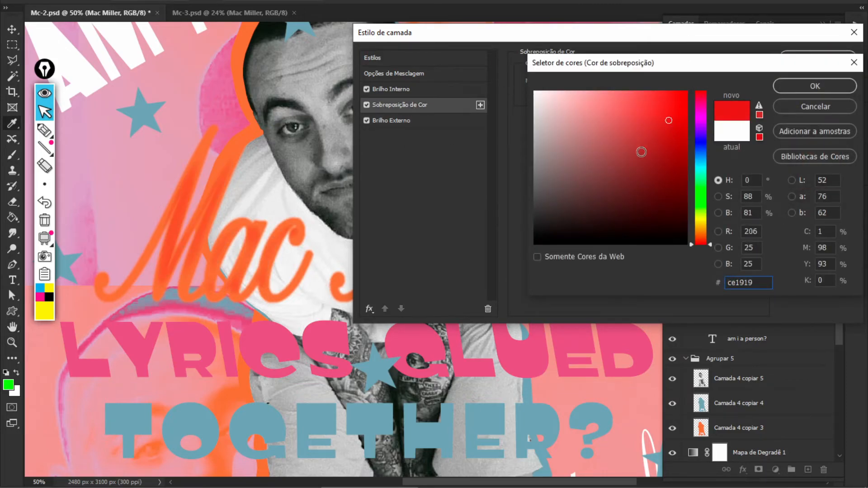
pyautogui.click(775, 108)
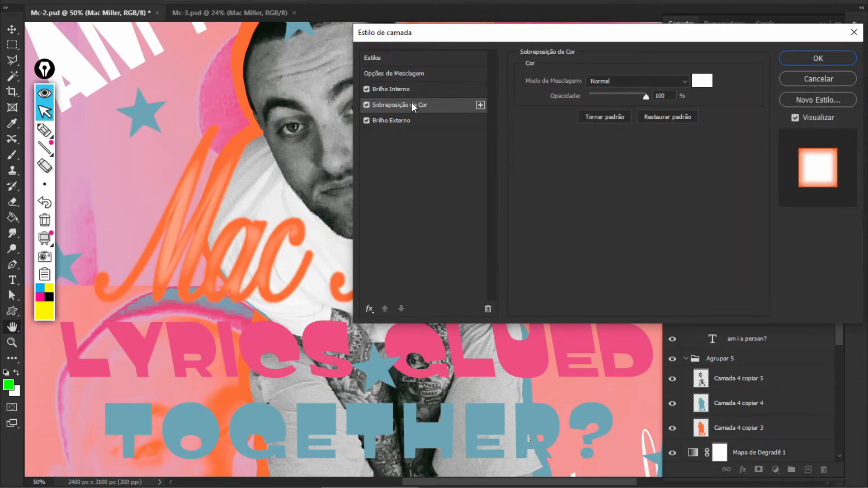
# Compare the orange outer glow off and on, apply the style, and fit the poster on screen
pyautogui.click(452, 123)
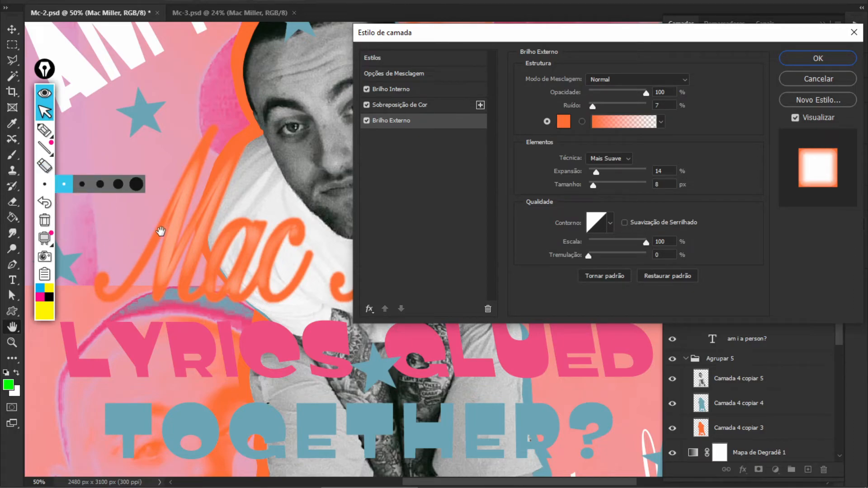
pyautogui.click(367, 121)
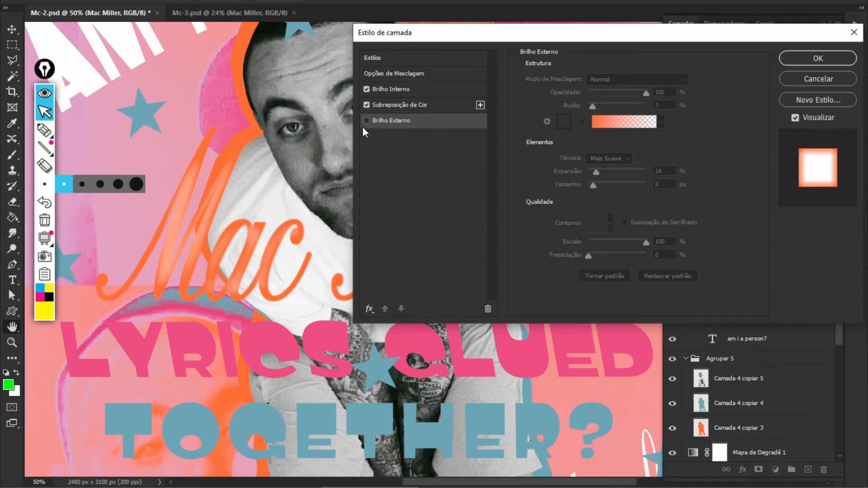
pyautogui.click(366, 121)
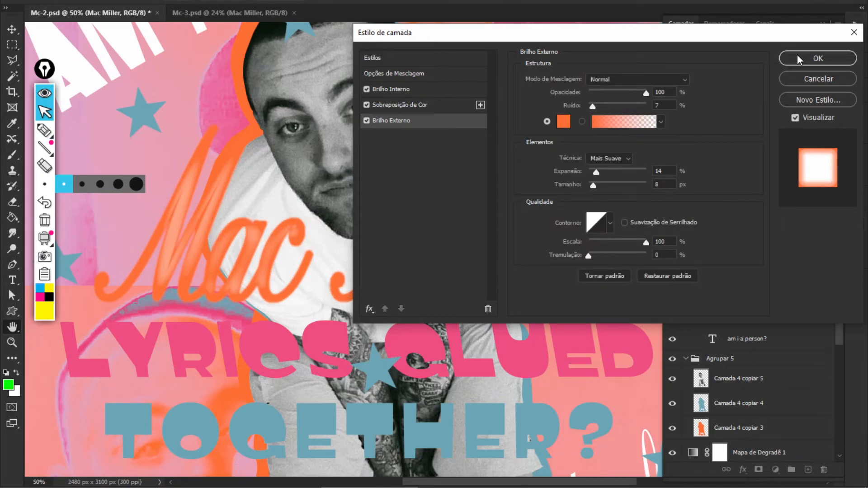
pyautogui.click(800, 59)
pyautogui.moveTo(465, 262); pyautogui.dragTo(430, 194)
pyautogui.press('v')
pyautogui.hotkey('ctrl', '0')
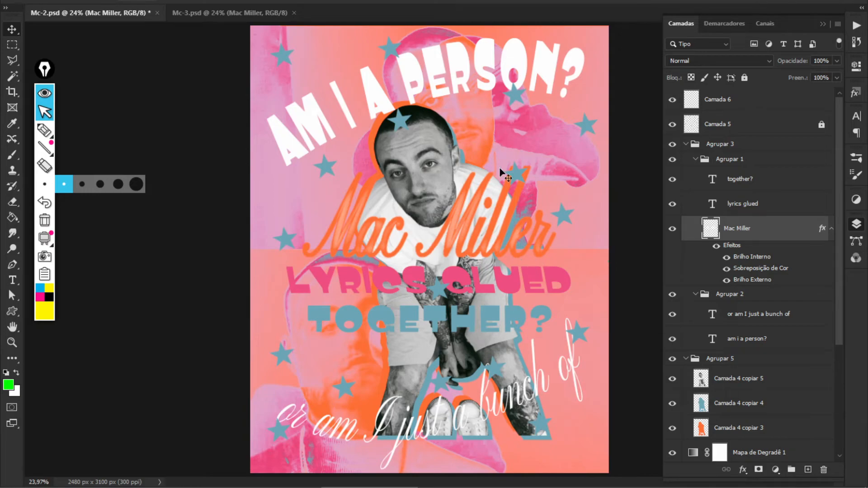
# Select the 'am i a person?' text layer and browse the Character, Styles and Brush Presets panels
pyautogui.click(541, 68)
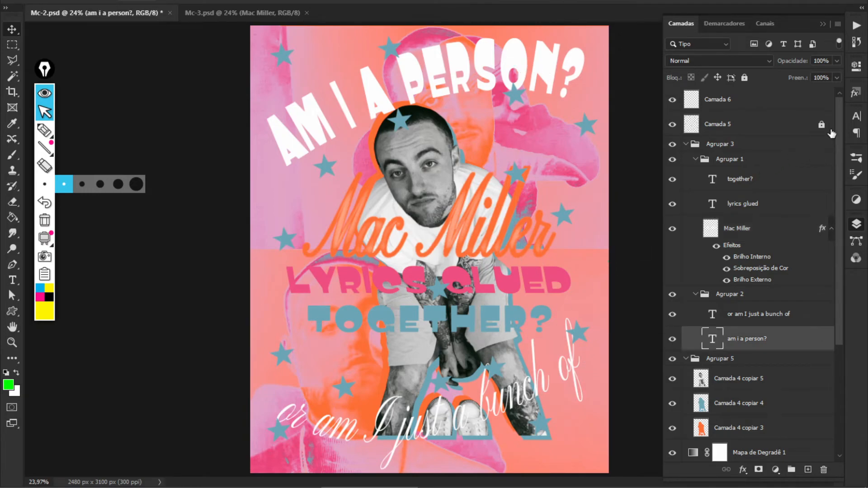
pyautogui.click(856, 119)
pyautogui.click(854, 93)
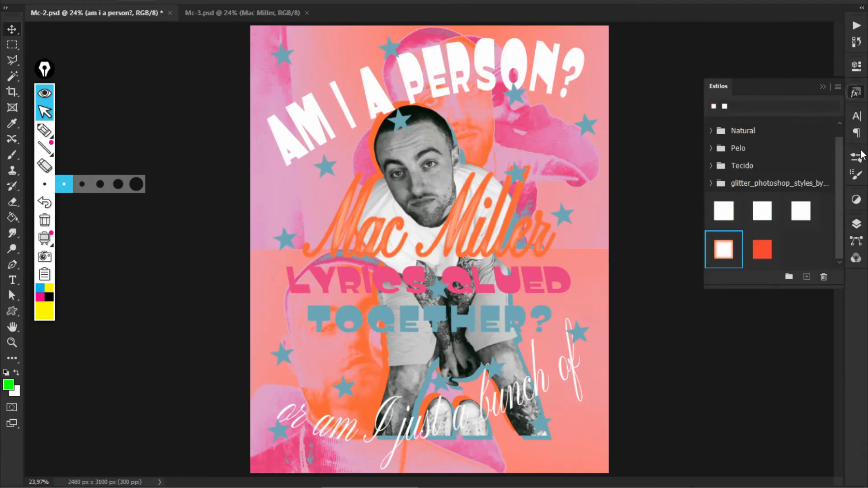
pyautogui.click(856, 175)
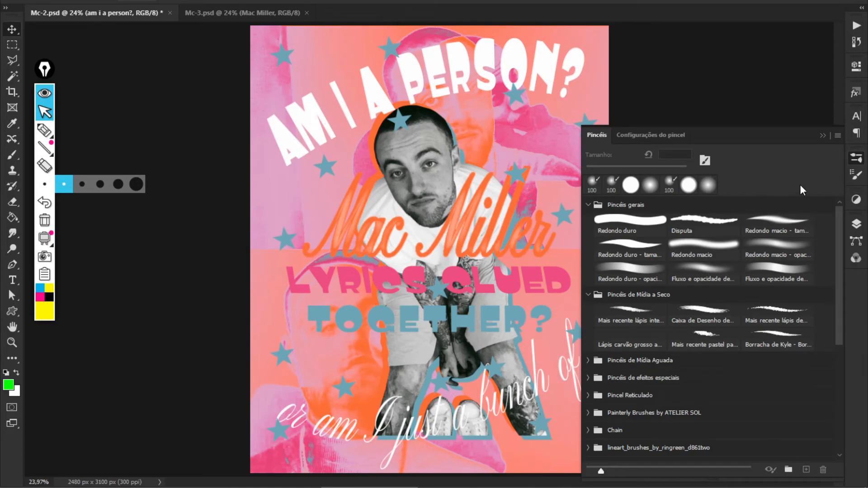
pyautogui.click(856, 117)
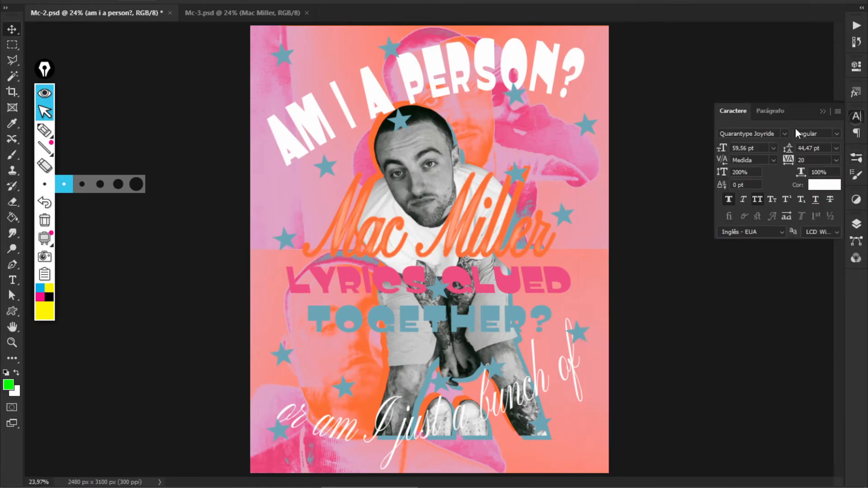
# Switch to Mc-3.psd, zoom in on its Mac Miller script and title, and restore the Layers panel
pyautogui.click(243, 16)
pyautogui.hotkey('ctrl', '+')
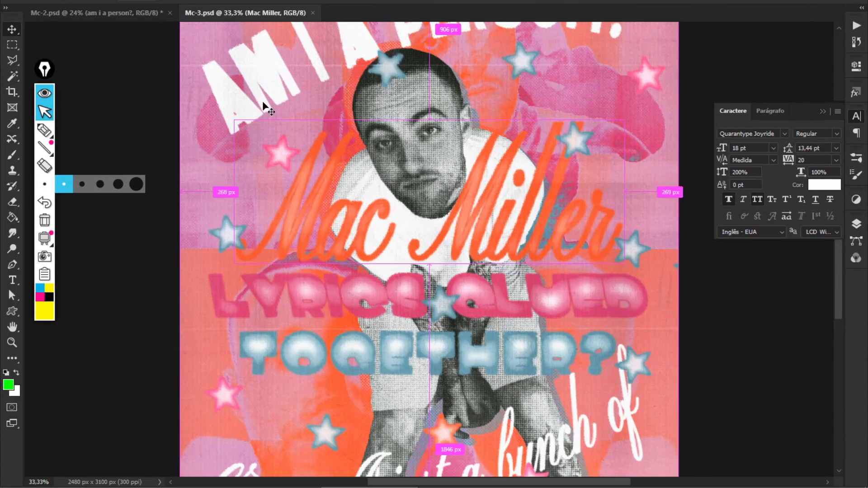
pyautogui.hotkey('ctrl', '+')
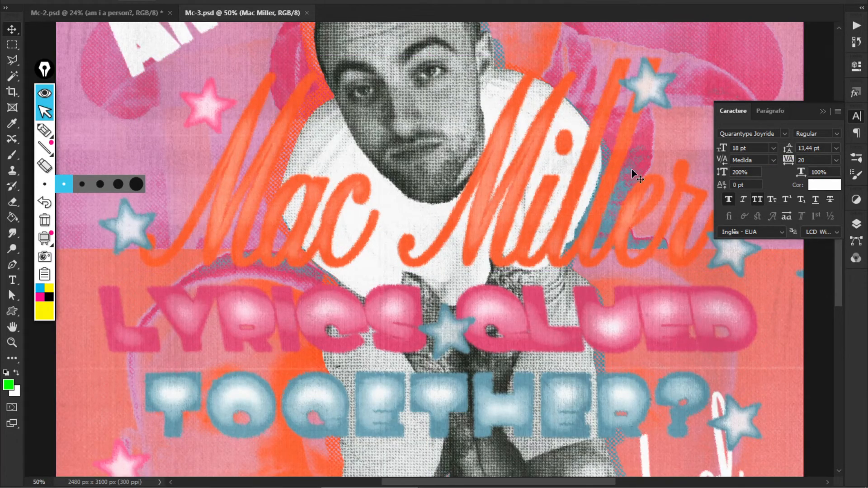
pyautogui.moveTo(534, 176); pyautogui.dragTo(569, 261)
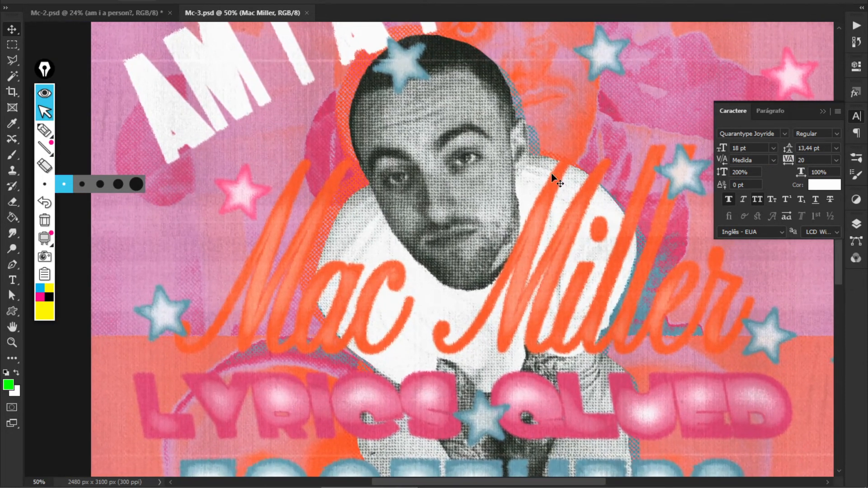
pyautogui.moveTo(569, 110); pyautogui.dragTo(517, 199)
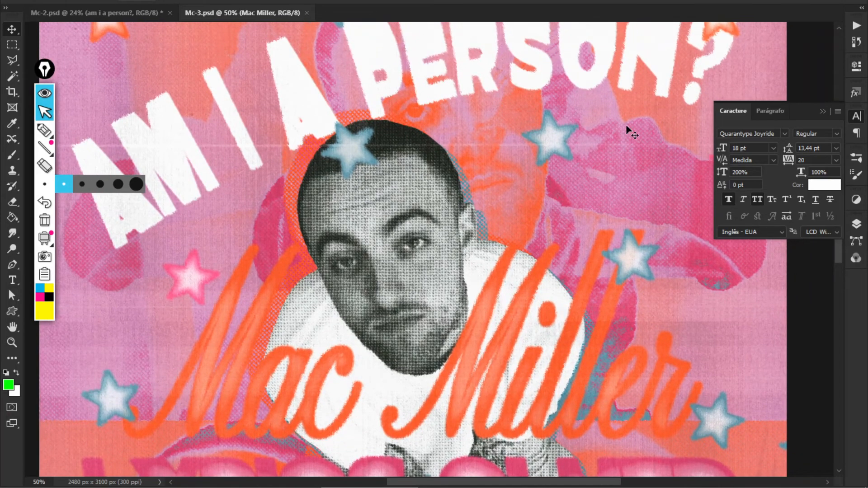
pyautogui.click(857, 224)
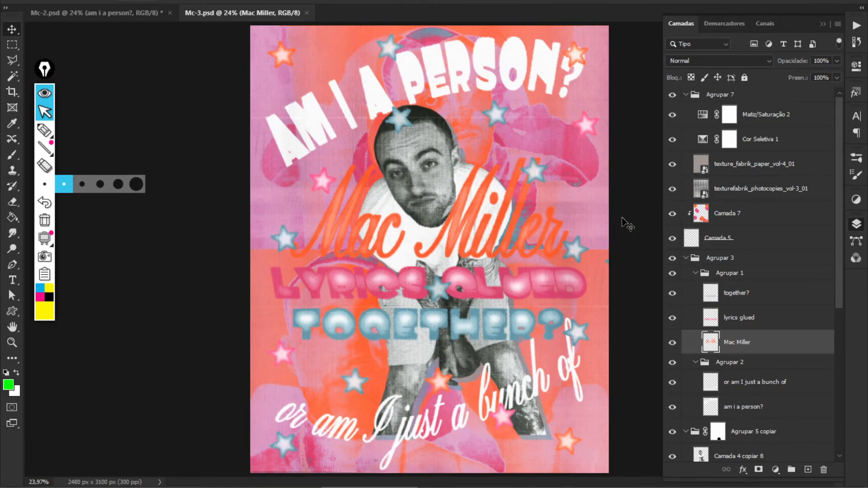
pyautogui.click(672, 258)
pyautogui.moveTo(711, 189); pyautogui.dragTo(716, 100)
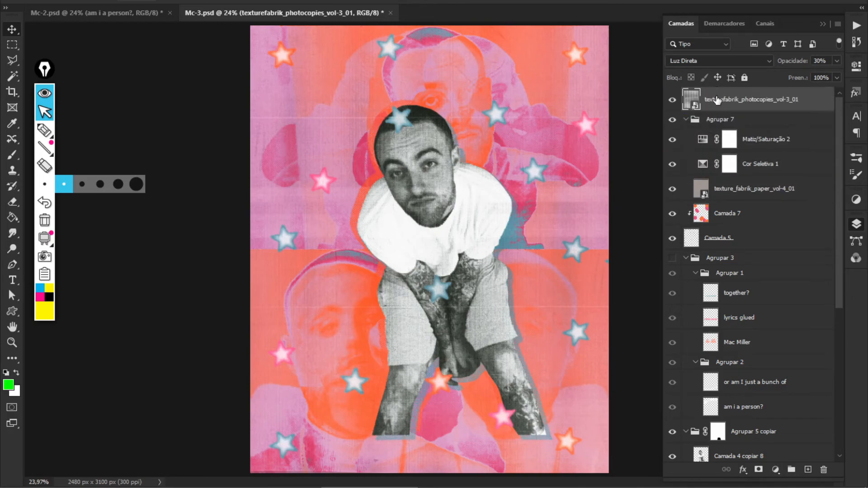
pyautogui.click(705, 44)
pyautogui.click(760, 51)
pyautogui.click(723, 61)
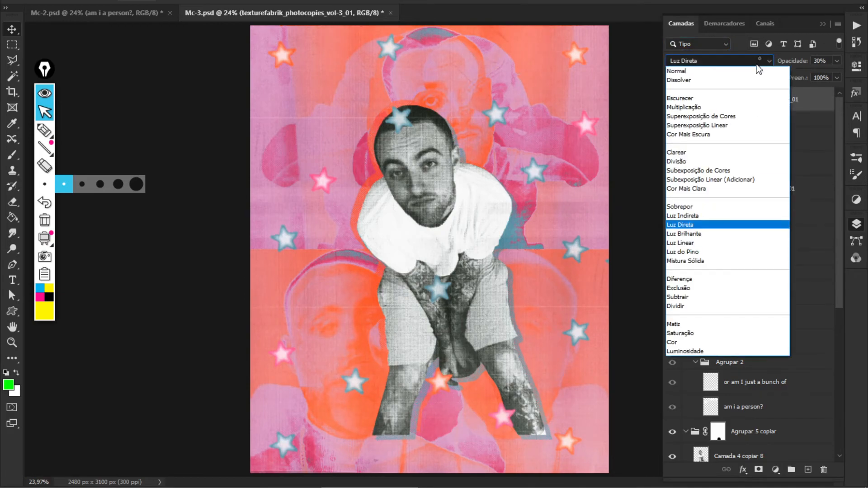
pyautogui.click(737, 69)
pyautogui.click(836, 61)
pyautogui.moveTo(836, 73); pyautogui.dragTo(853, 73)
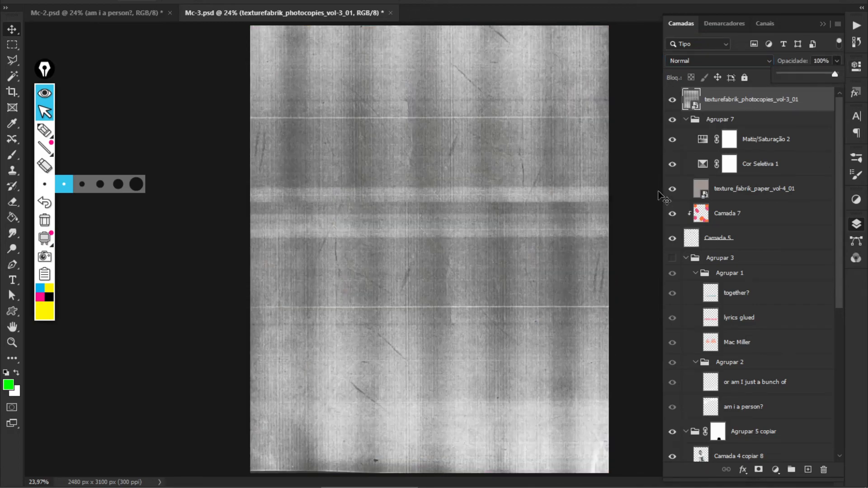
pyautogui.click(768, 190)
pyautogui.hotkey('ctrl', 'alt', 'z')
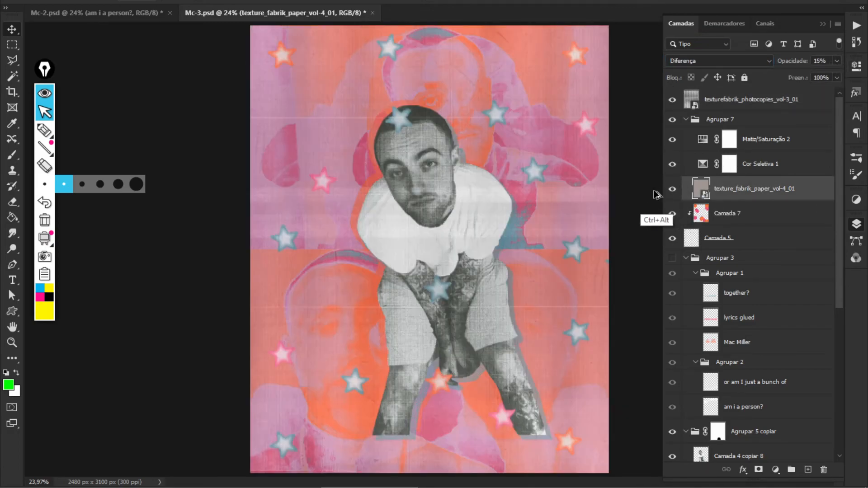
pyautogui.hotkey('ctrl', 'alt', 'z')
pyautogui.hotkey('ctrl', 'alt', 'z')
pyautogui.hotkey('ctrl', 'alt', 'z')
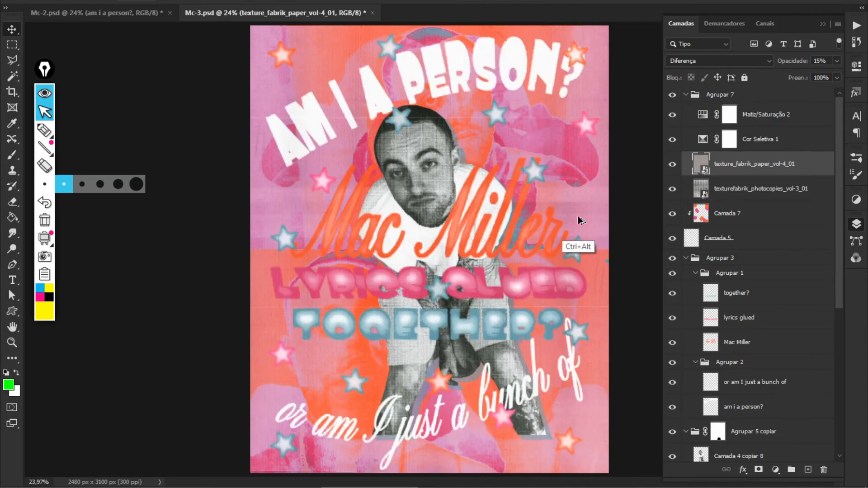